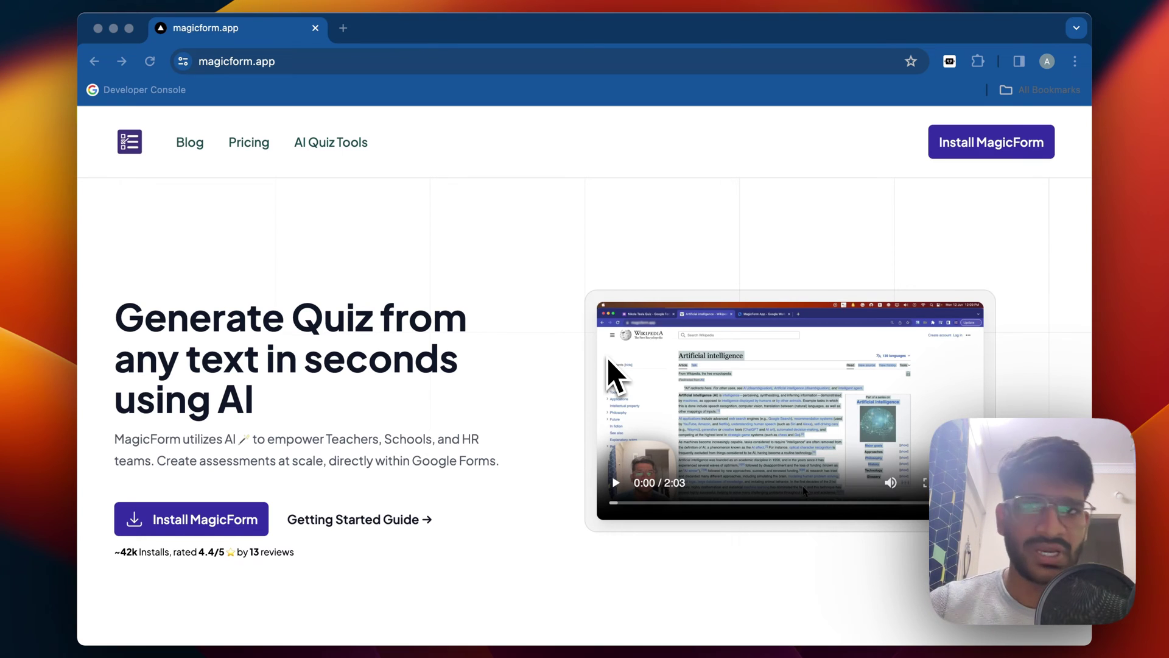
pyautogui.scroll(-5, 610, 373)
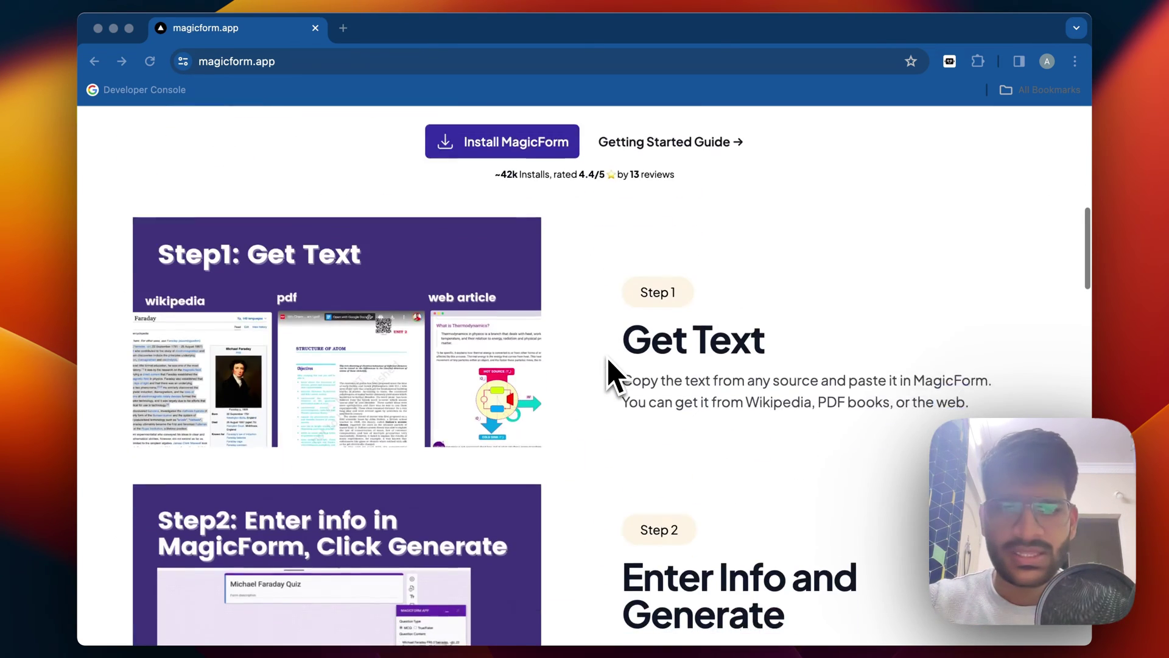
pyautogui.scroll(3, 457, 338)
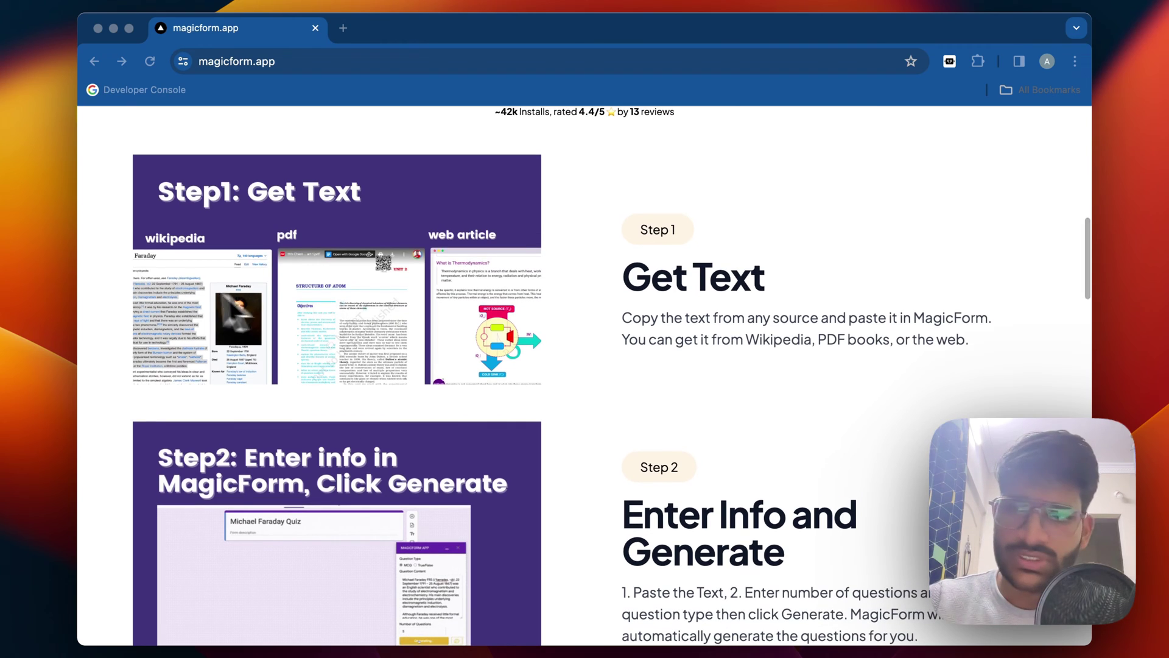
pyautogui.scroll(-3, 386, 309)
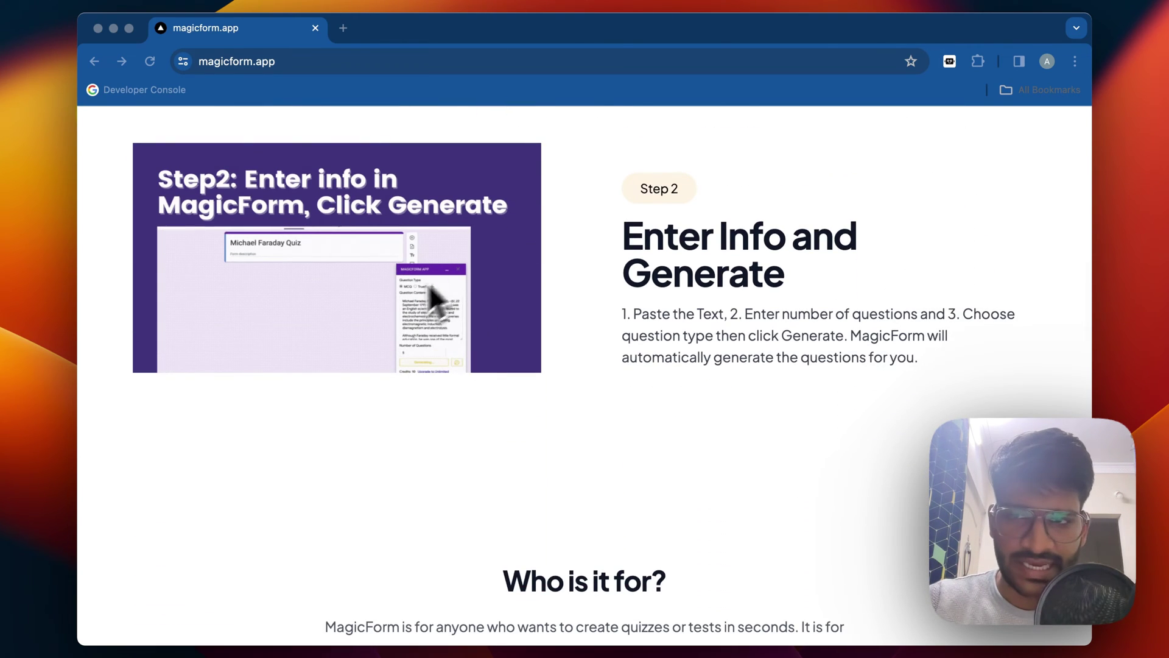
pyautogui.scroll(5, 433, 283)
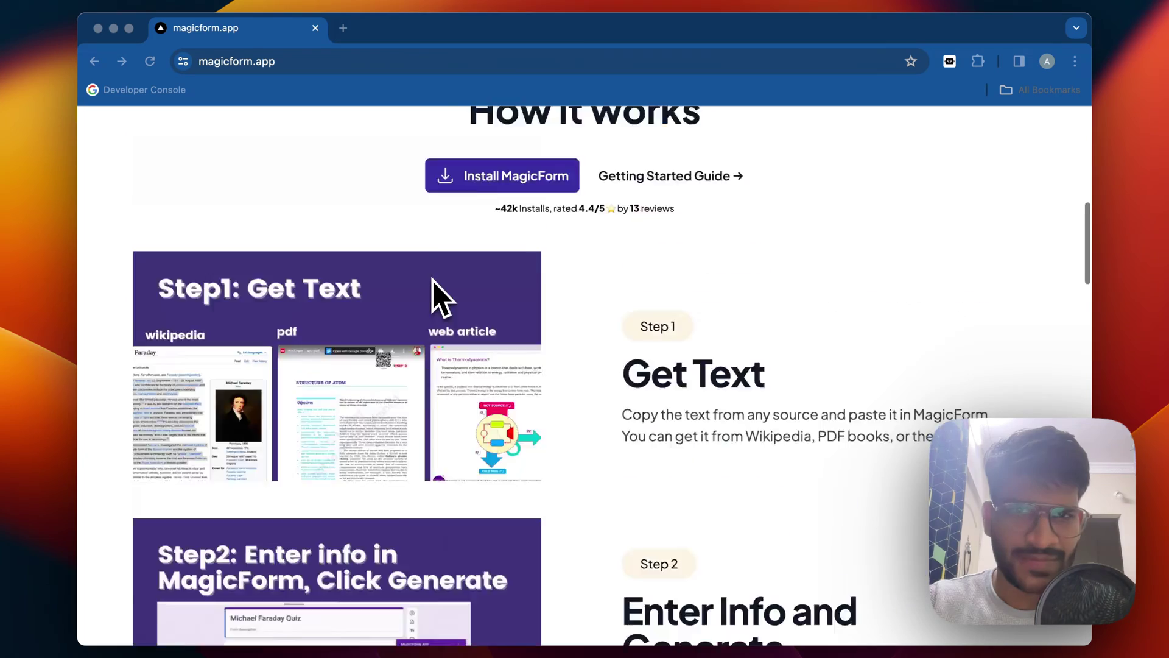
pyautogui.scroll(8, 433, 282)
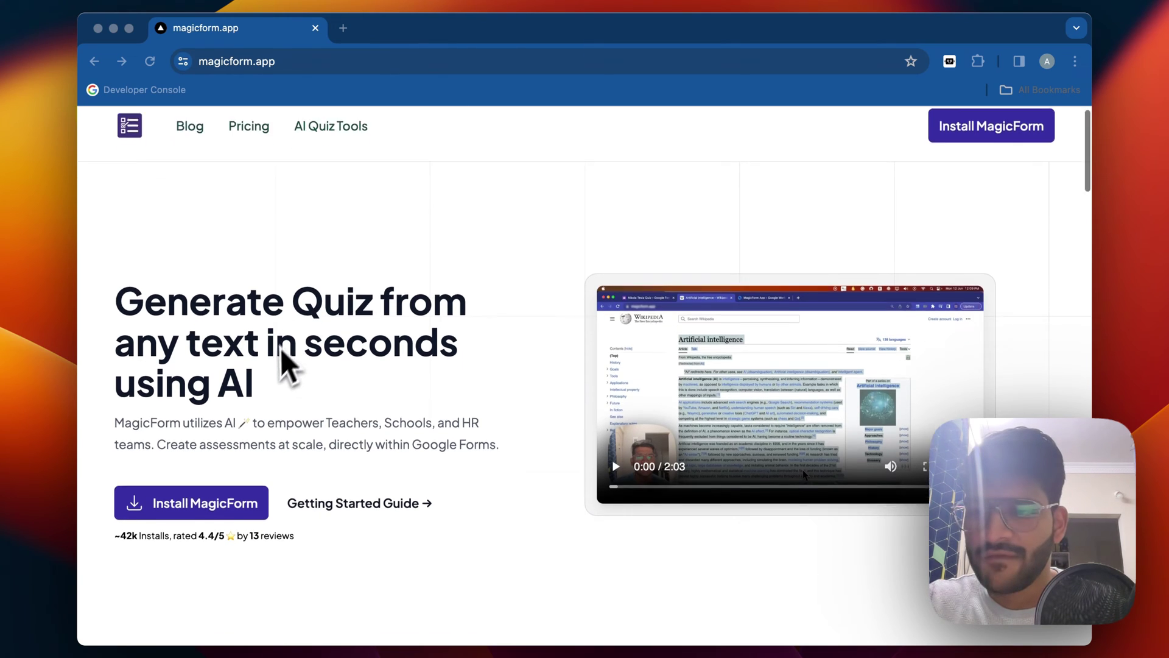
pyautogui.scroll(-1, 280, 356)
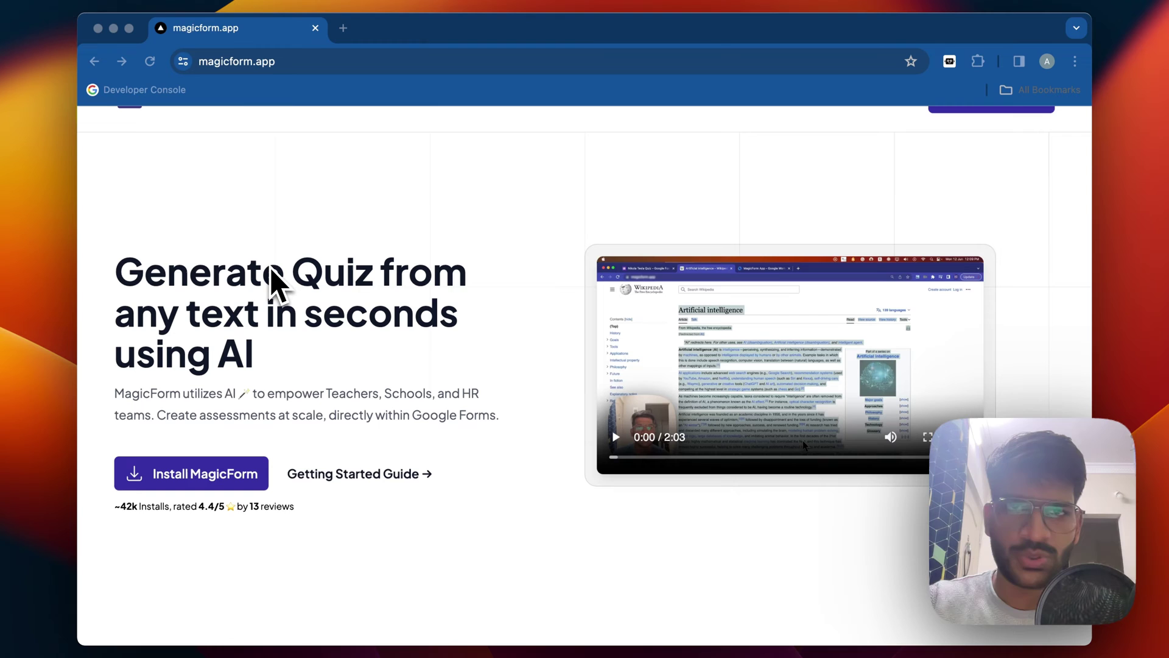
pyautogui.scroll(1, 274, 283)
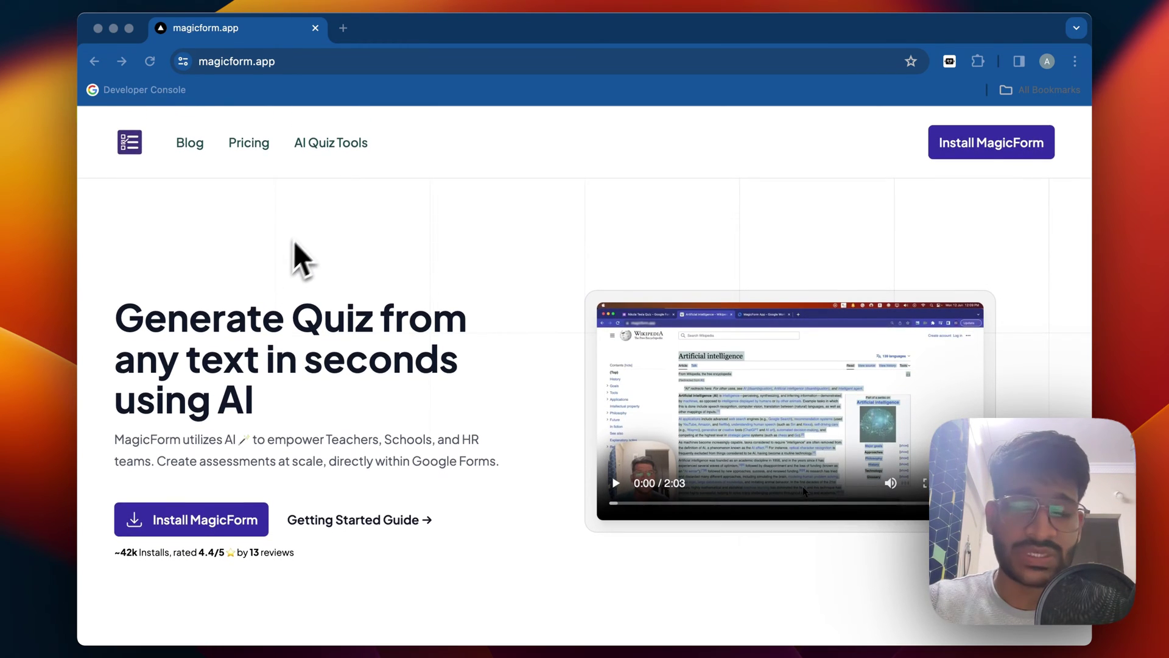
# Step: Review the MagicForm landing page and go to the AI Quiz Tools page
pyautogui.keyDown('super'); pyautogui.click(322, 146); pyautogui.keyUp('super')
pyautogui.click(370, 30)
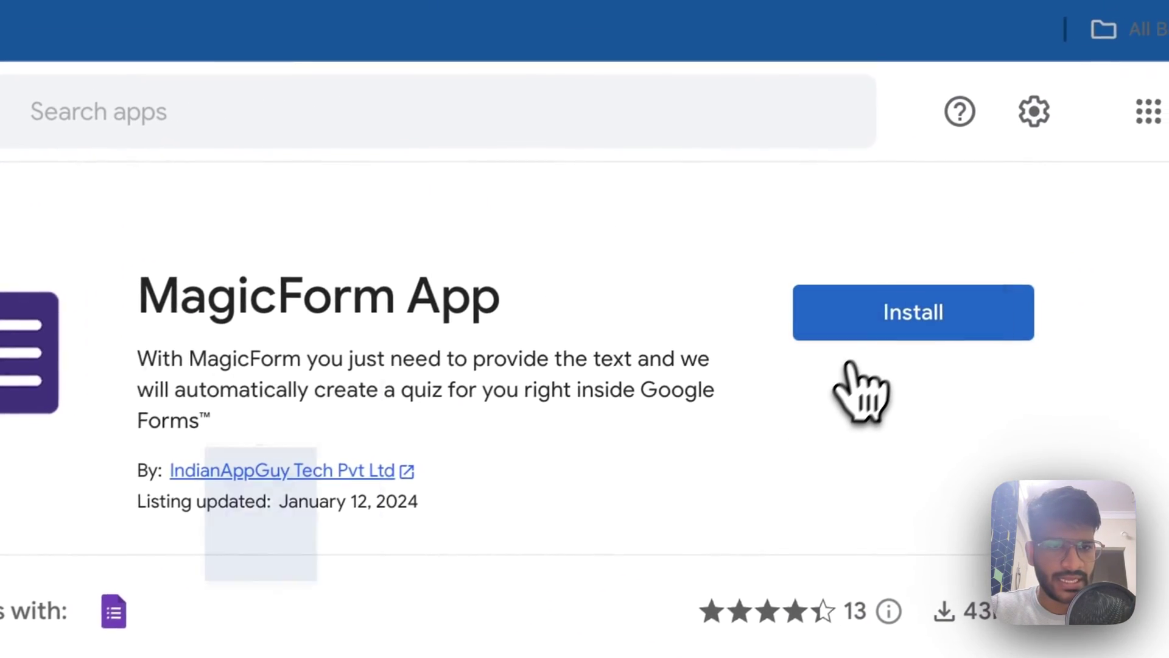
# Step: Install the MagicForm add-on from Marketplace, signing in and allowing account access
pyautogui.click(854, 336)
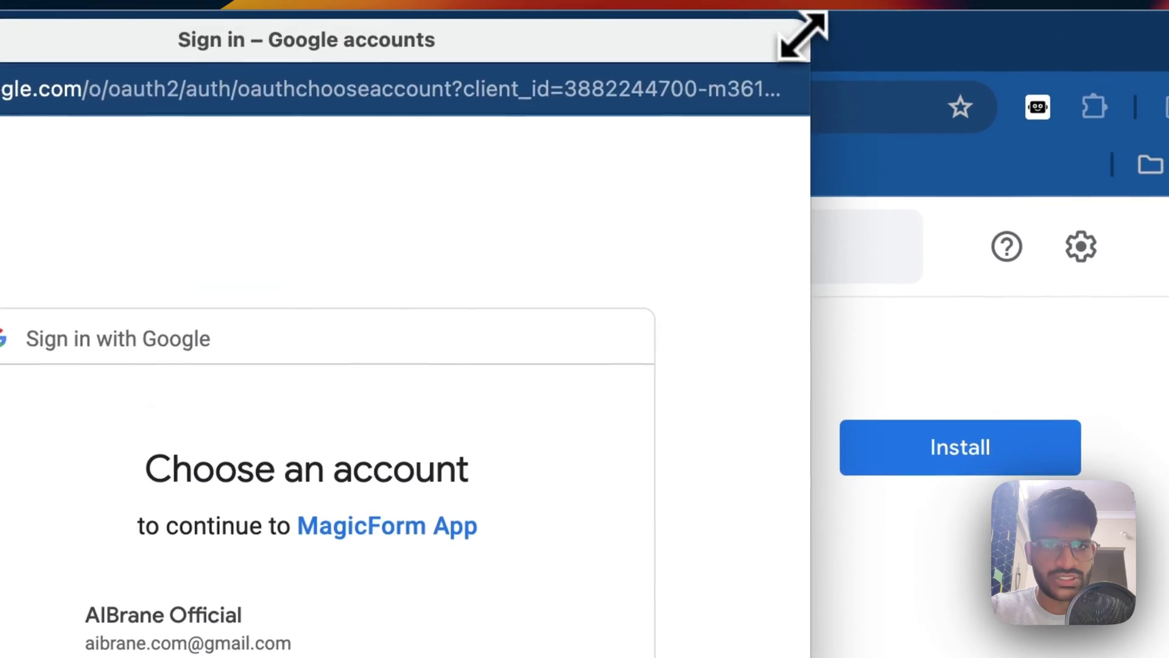
pyautogui.moveTo(802, 35); pyautogui.dragTo(610, 292)
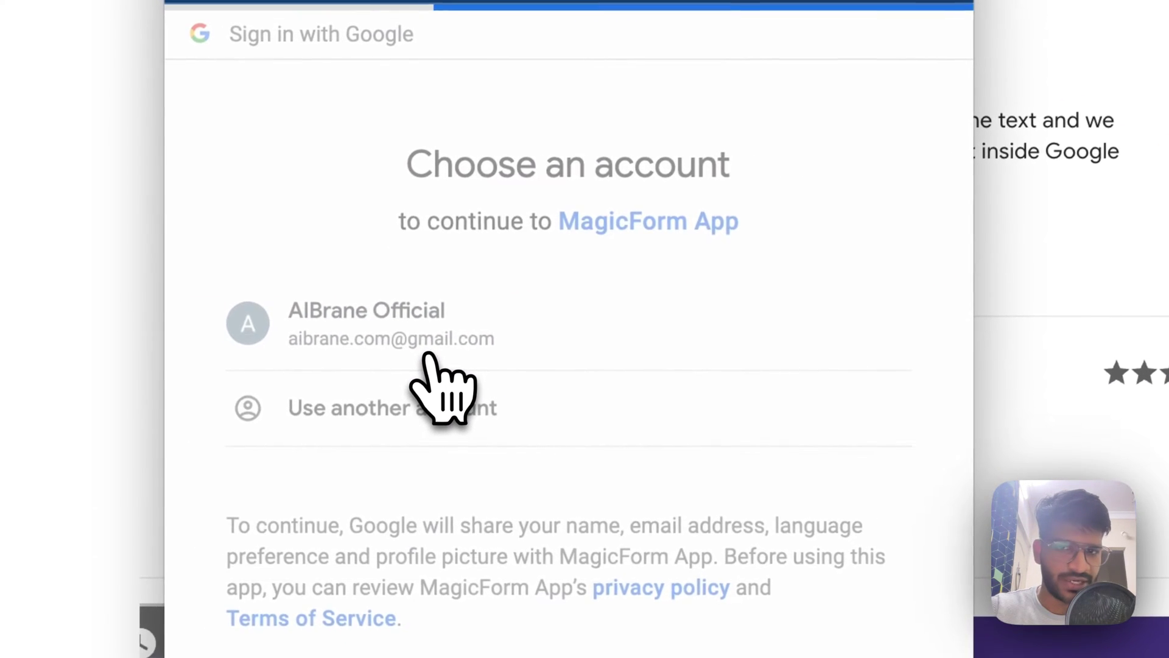
pyautogui.click(430, 356)
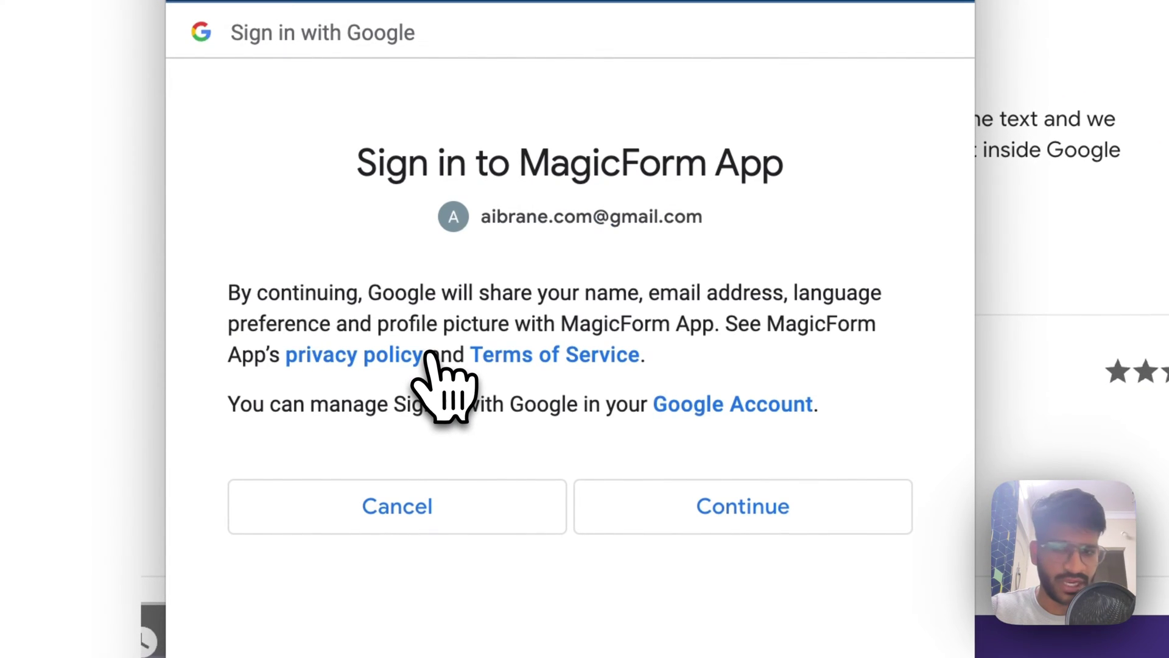
pyautogui.click(690, 507)
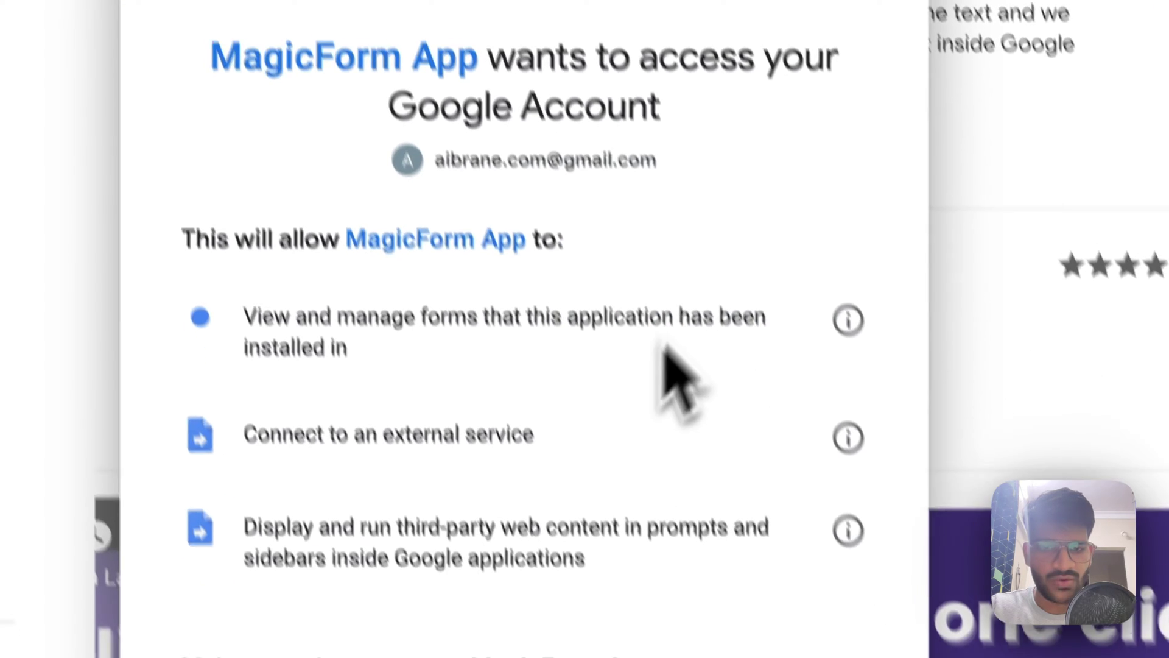
pyautogui.scroll(-5, 630, 366)
pyautogui.click(643, 433)
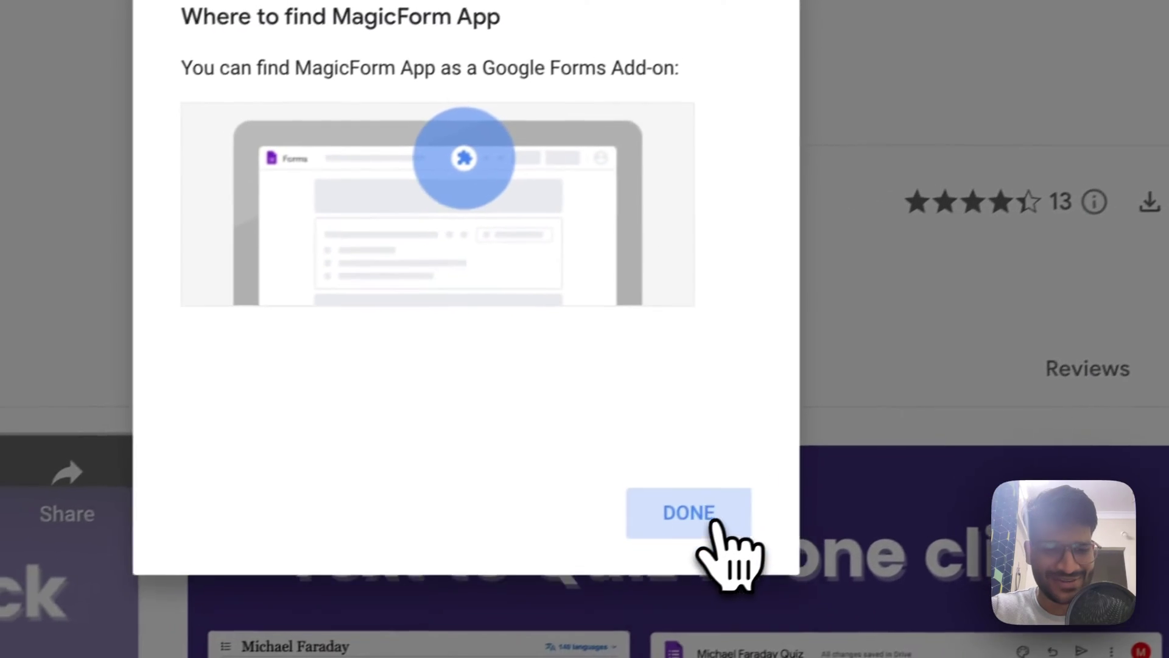
pyautogui.click(584, 560)
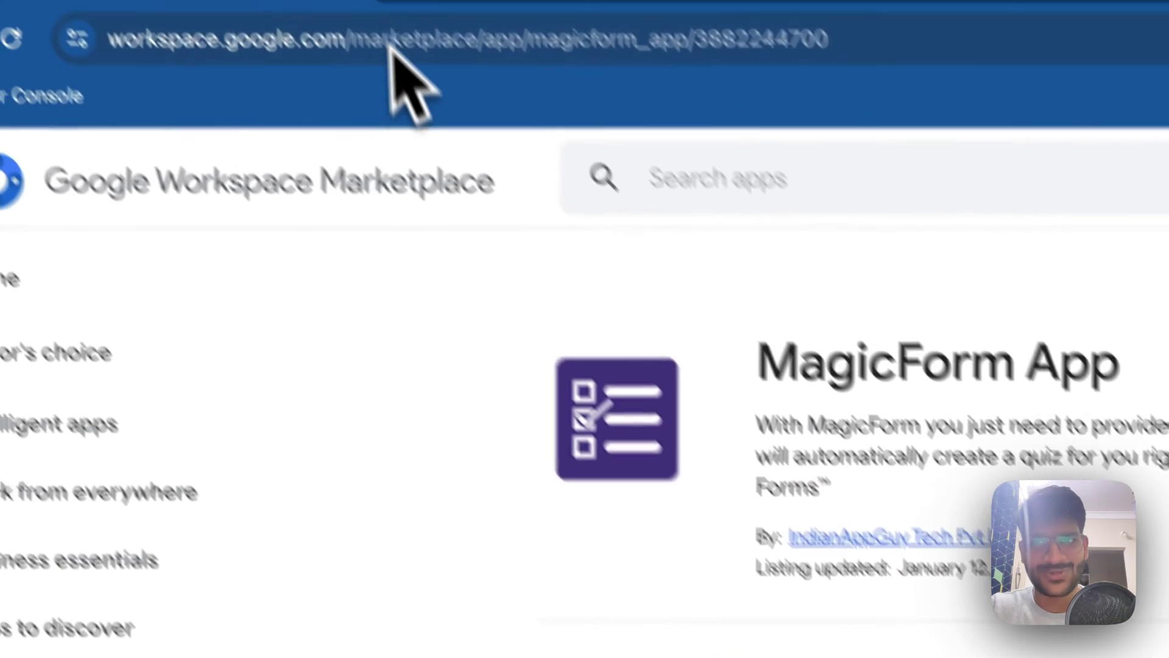
# Step: Create a new blank Google Form via forms.new in its own tab
pyautogui.press('super+t')
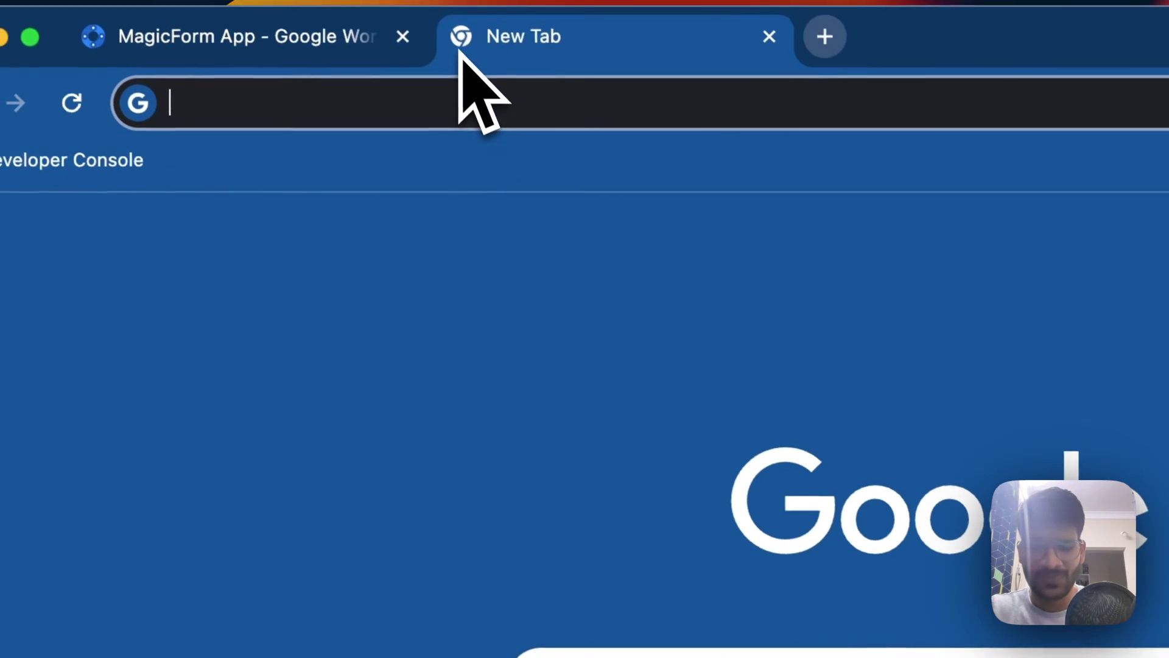
pyautogui.write('for')
pyautogui.press('Return')
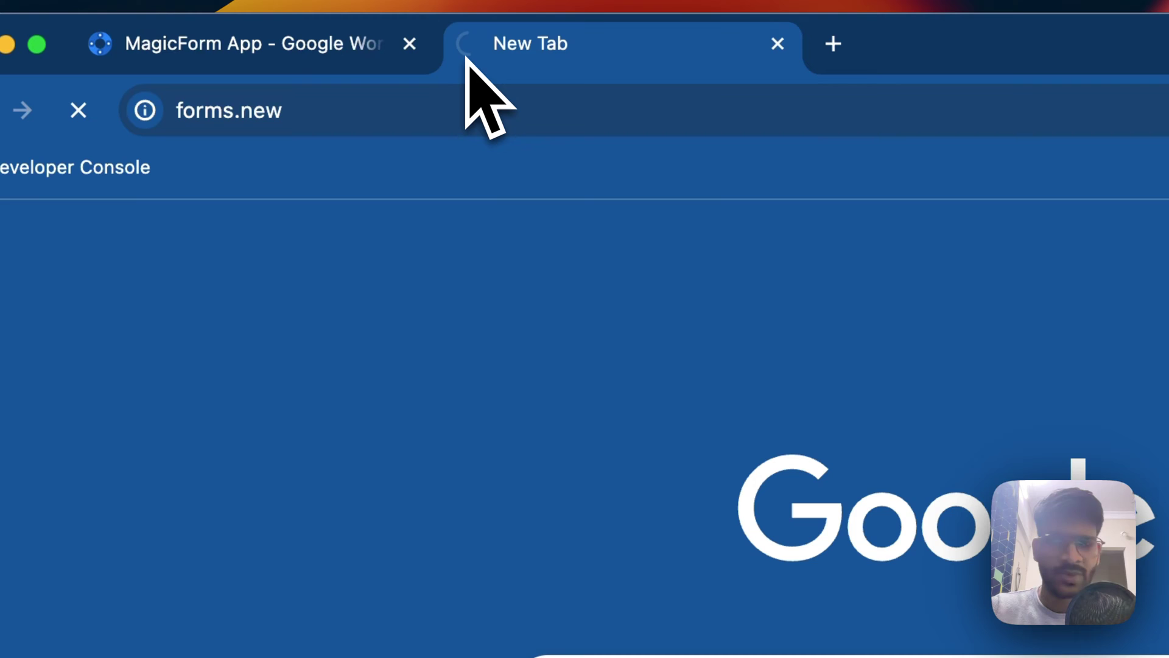
pyautogui.click(322, 55)
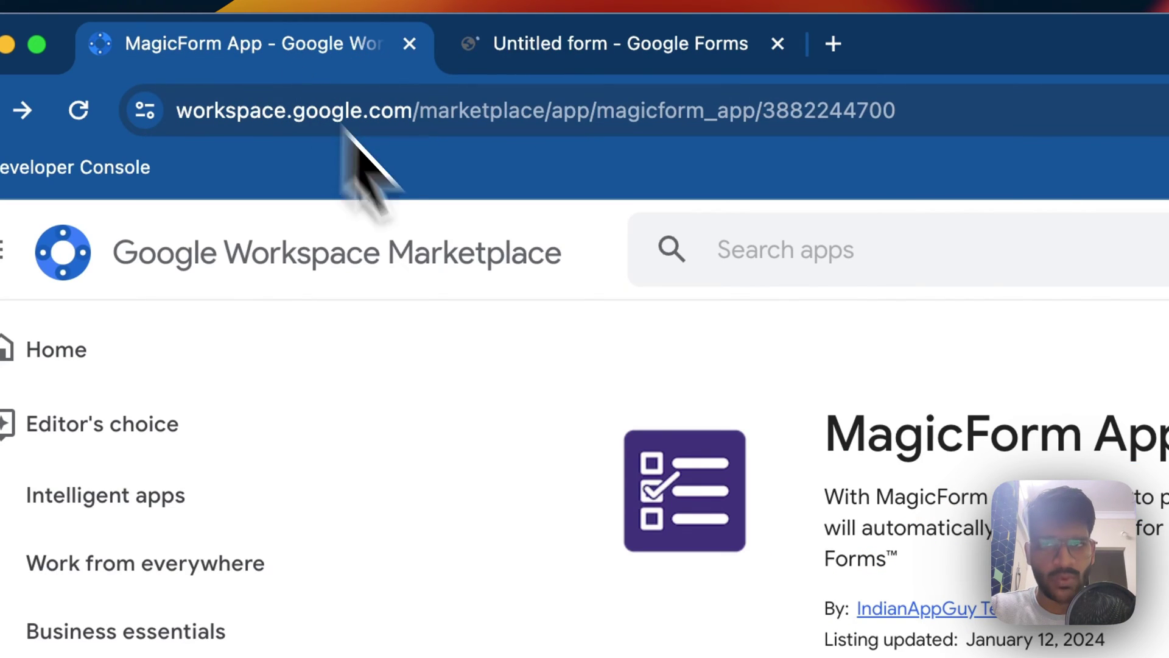
pyautogui.click(618, 45)
# Step: Visit MagicForm's Topic to Quiz tool in another tab, then close it
pyautogui.click(792, 46)
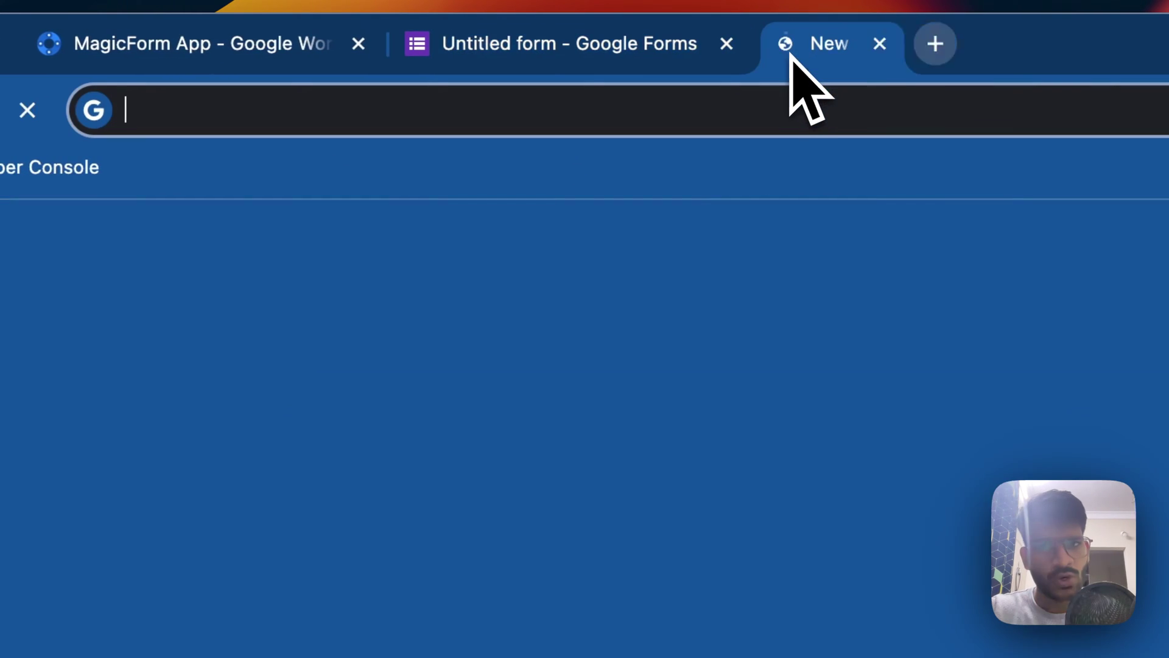
pyautogui.write('magic')
pyautogui.press('Return')
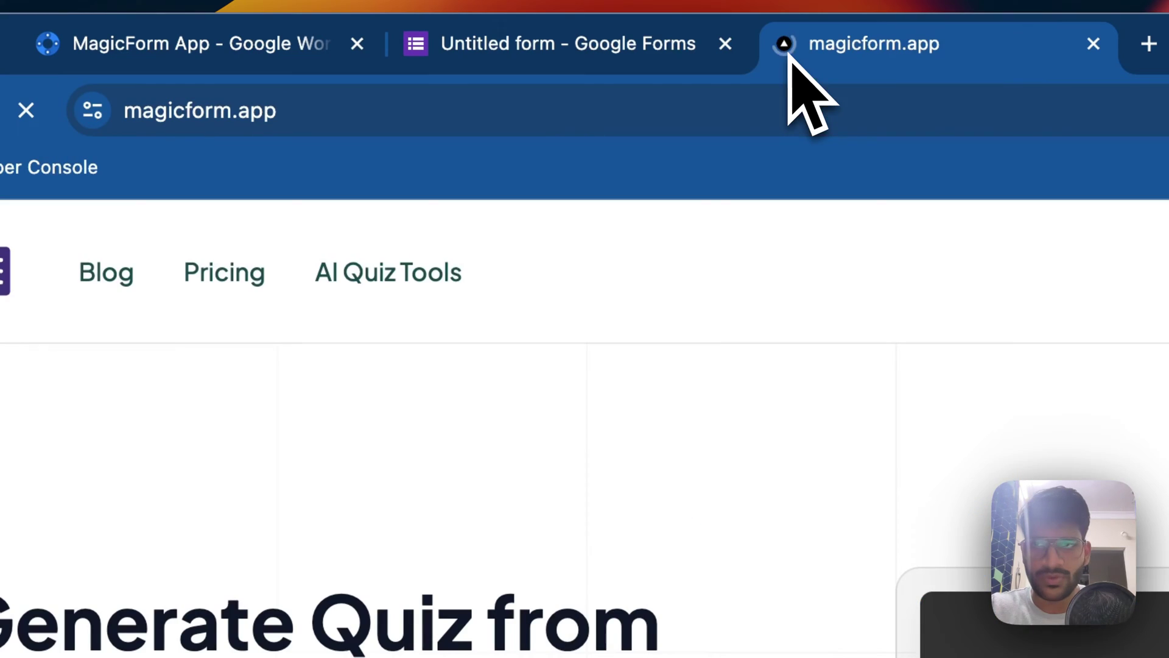
pyautogui.click(406, 279)
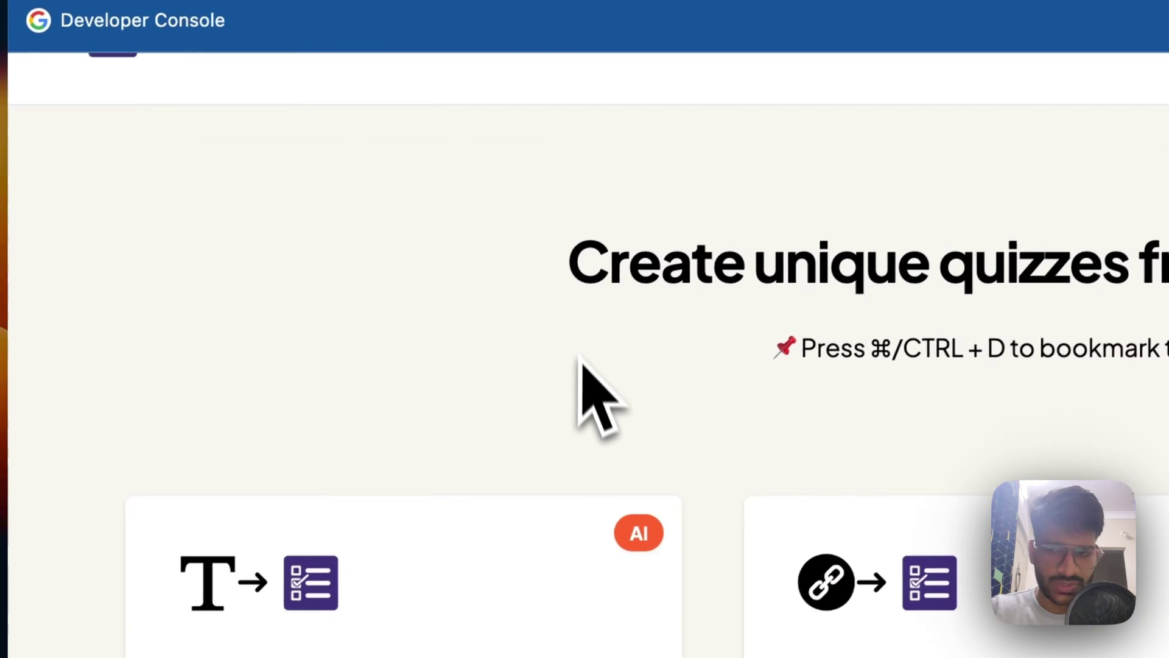
pyautogui.click(387, 496)
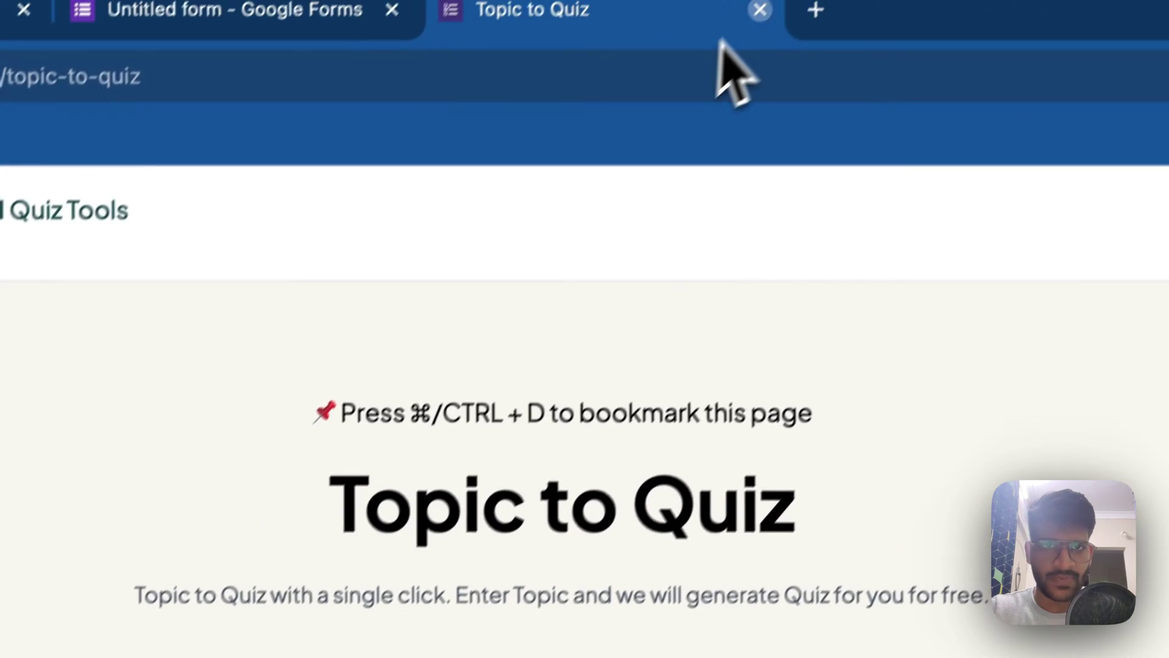
pyautogui.click(759, 11)
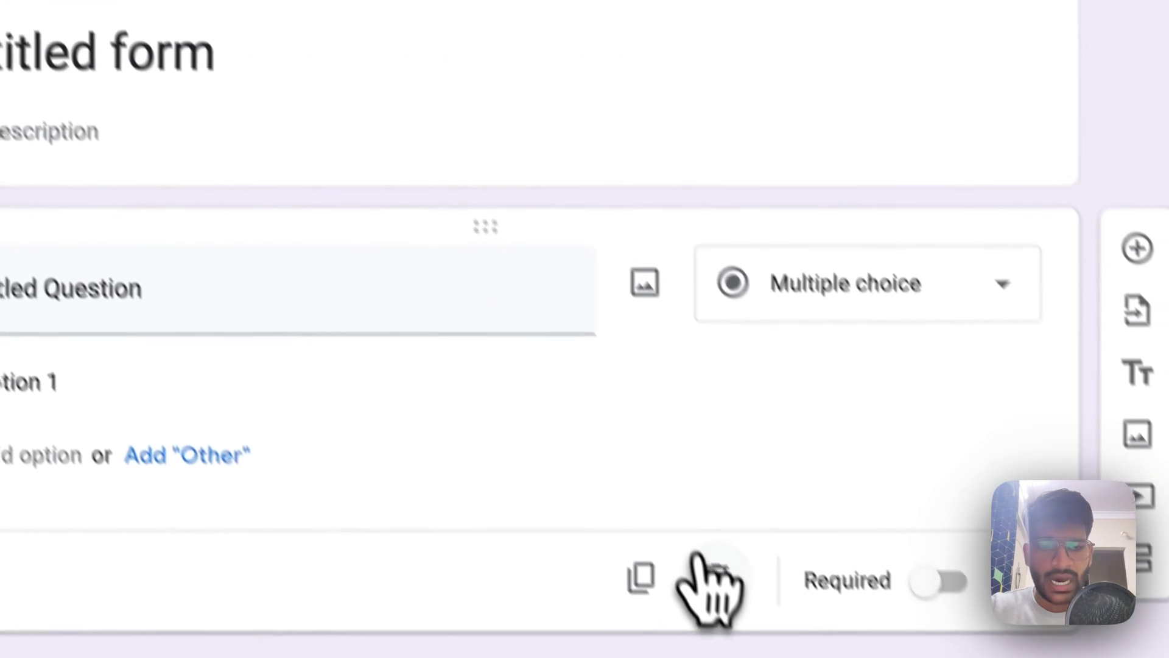
# Step: Launch the MagicForm App add-on panel inside the untitled form
pyautogui.click(678, 539)
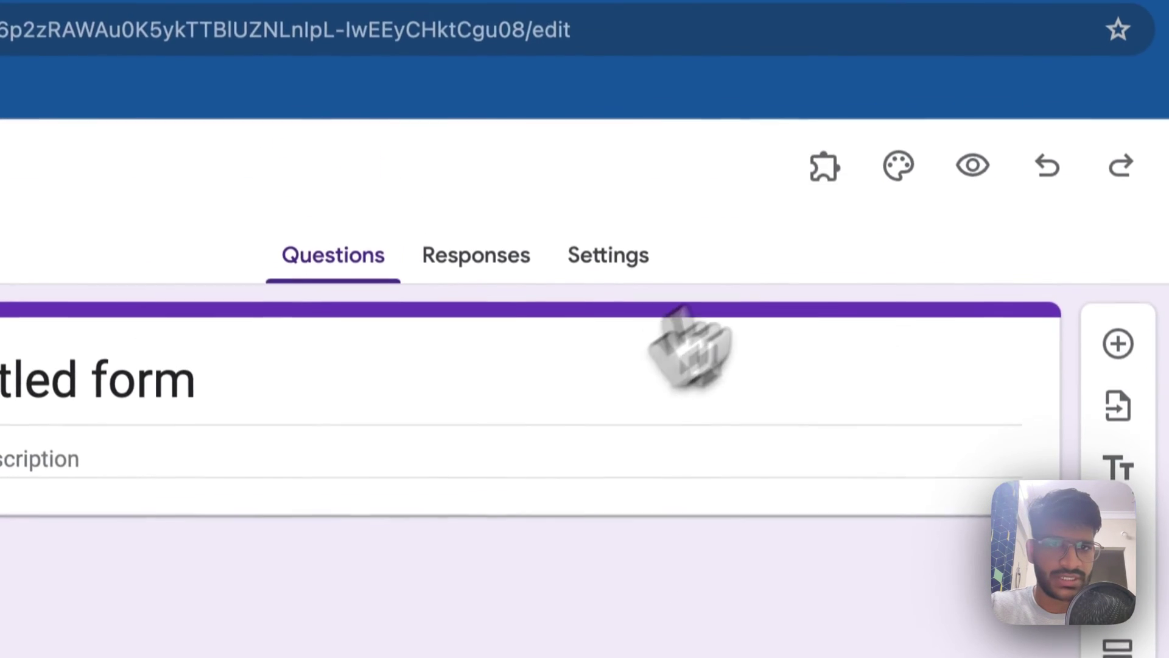
pyautogui.click(825, 186)
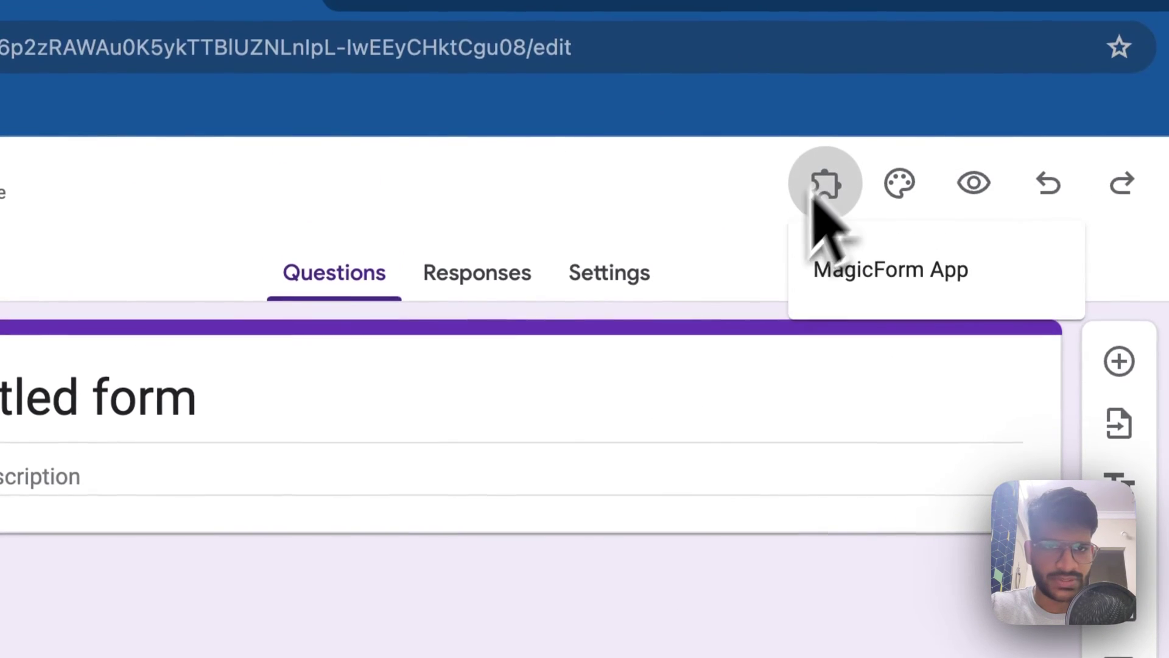
pyautogui.click(852, 302)
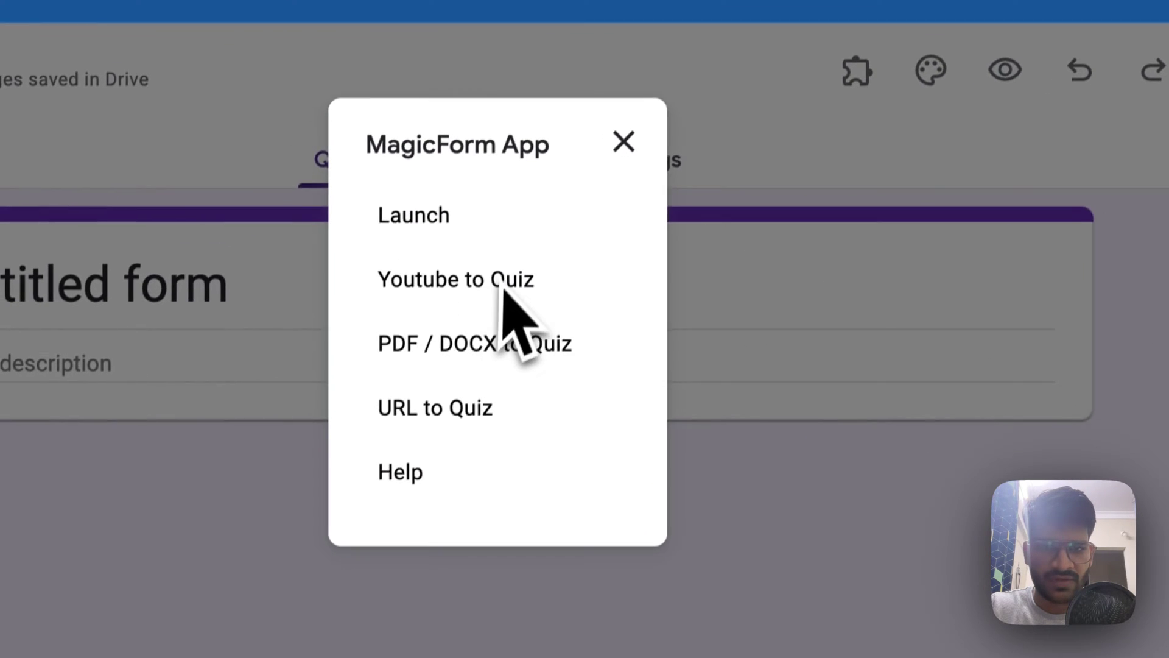
pyautogui.click(412, 215)
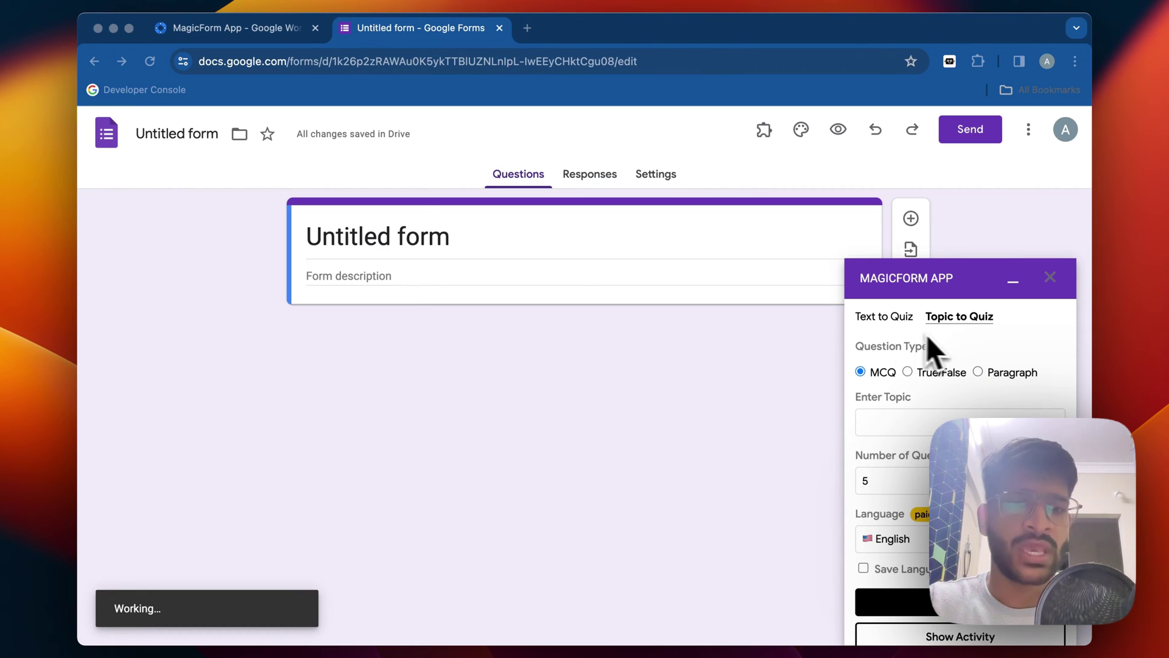
pyautogui.scroll(-2, 949, 375)
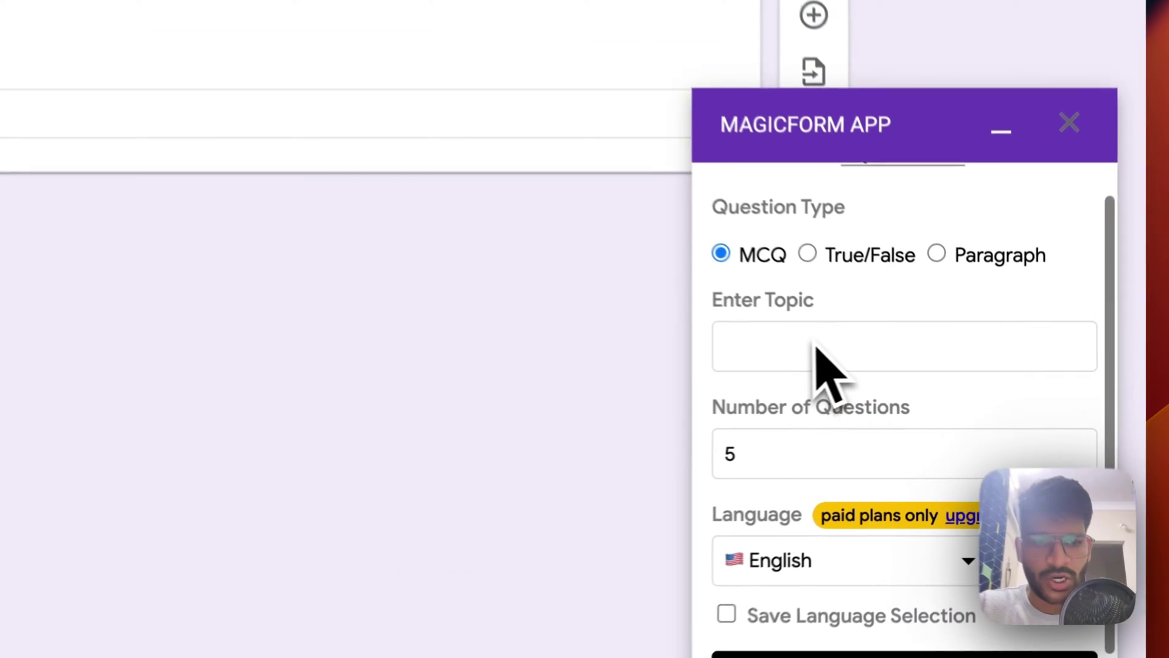
pyautogui.click(753, 345)
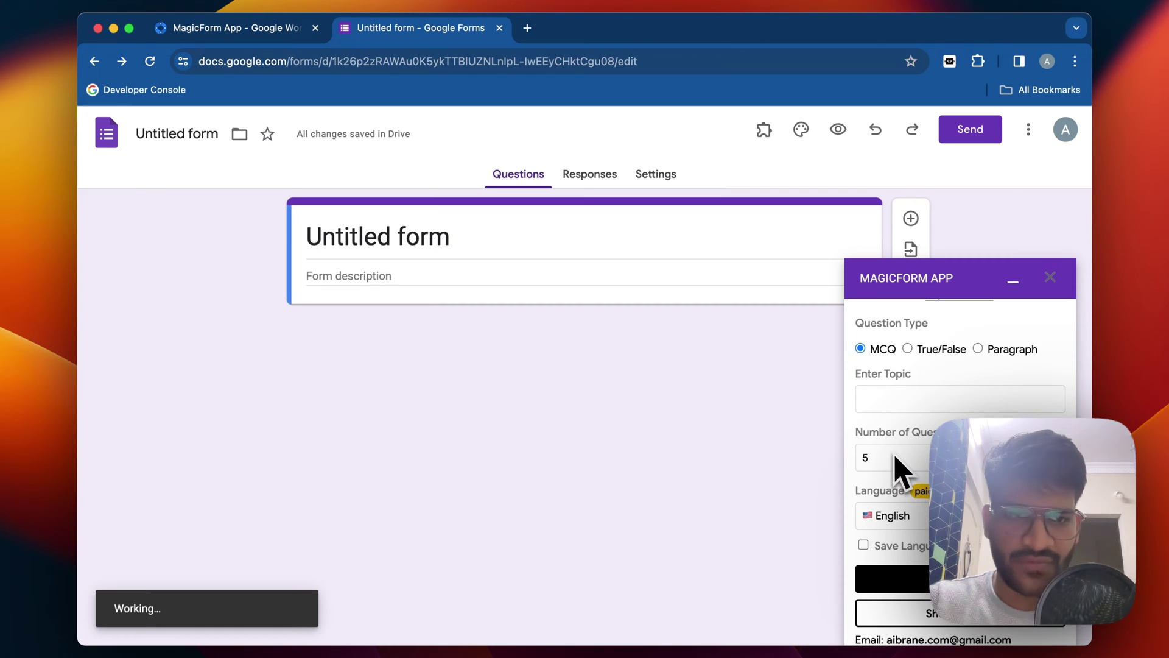
pyautogui.scroll(1, 901, 475)
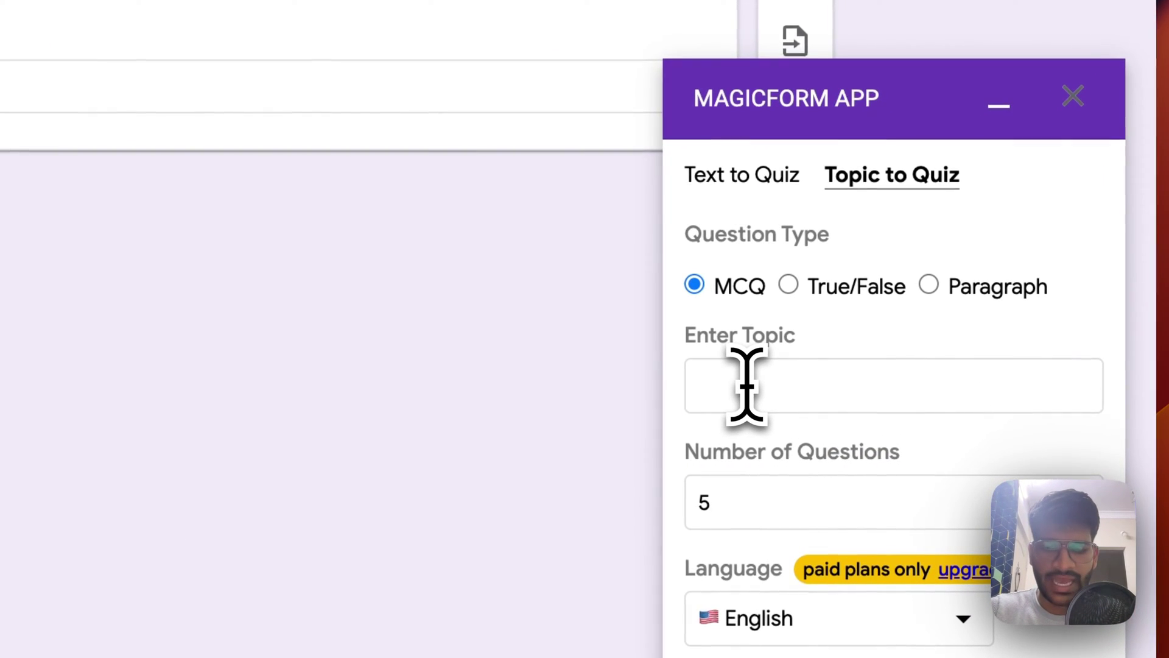
pyautogui.press('XF86MonBrightnessDown')
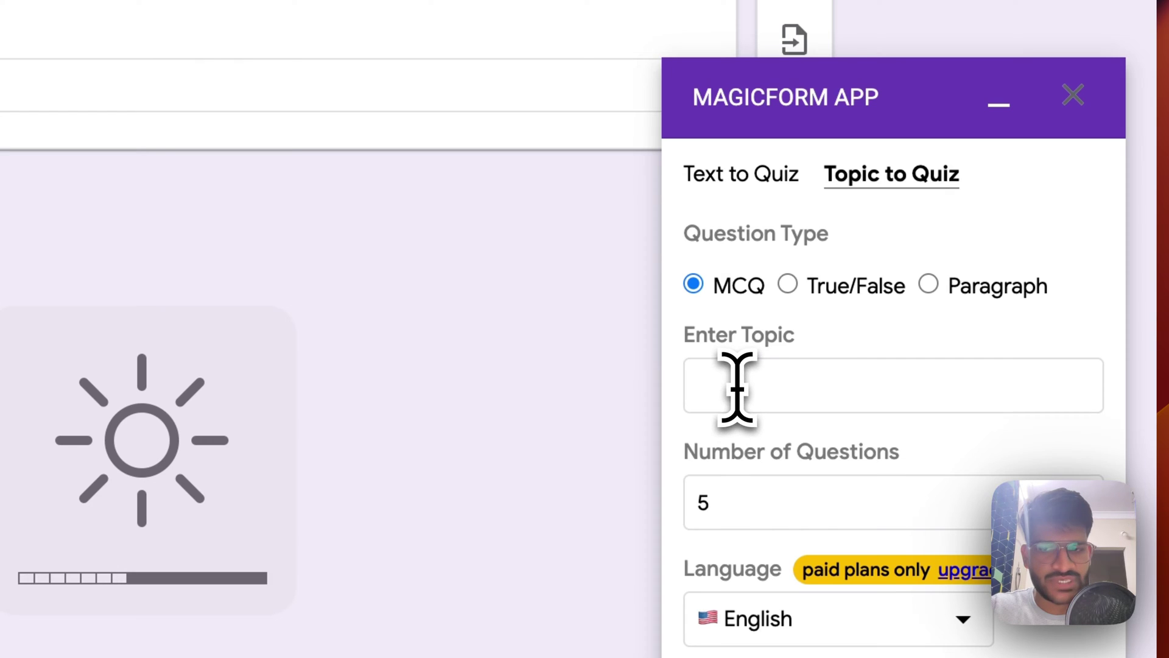
pyautogui.scroll(-2, 747, 411)
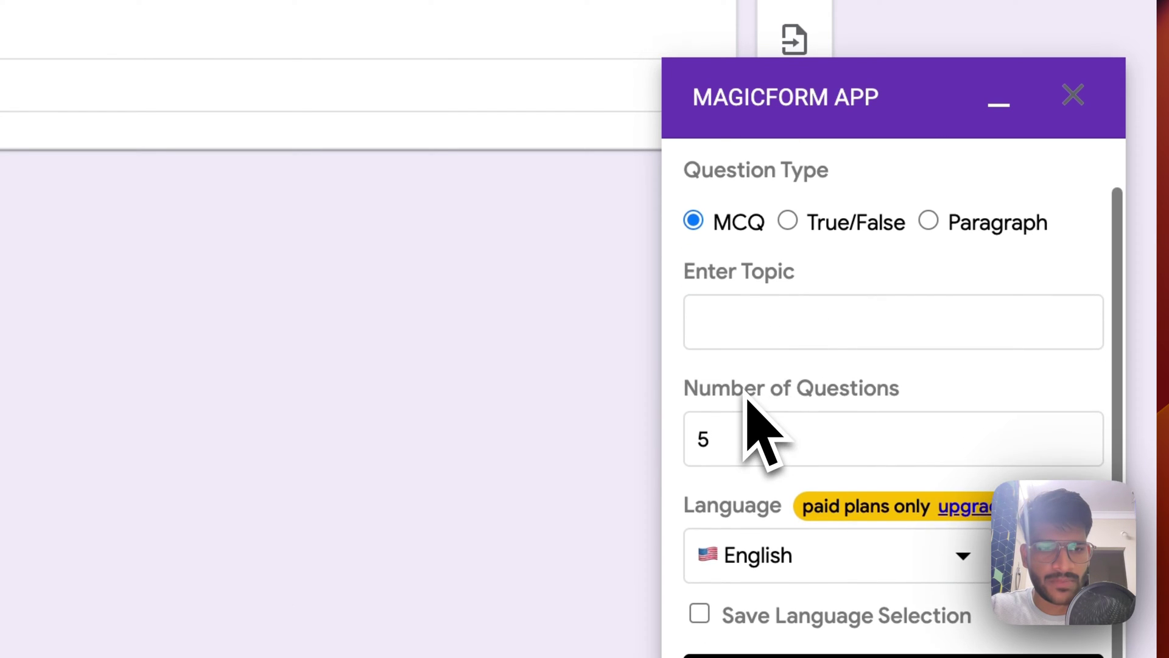
pyautogui.scroll(2, 747, 398)
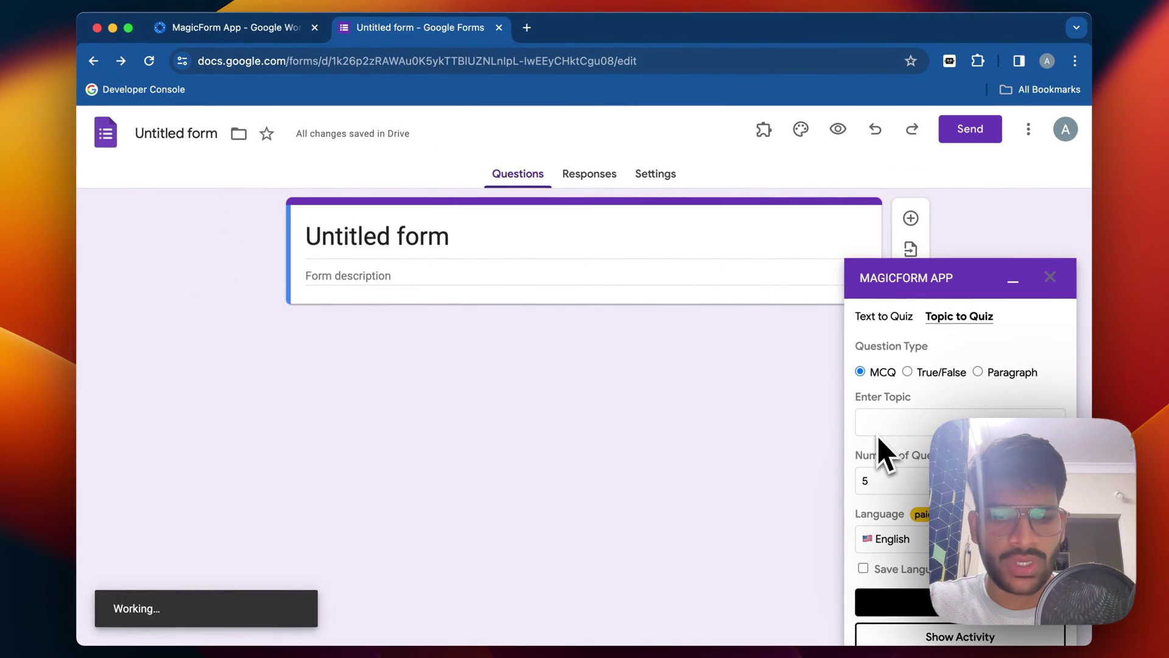
pyautogui.write('T')
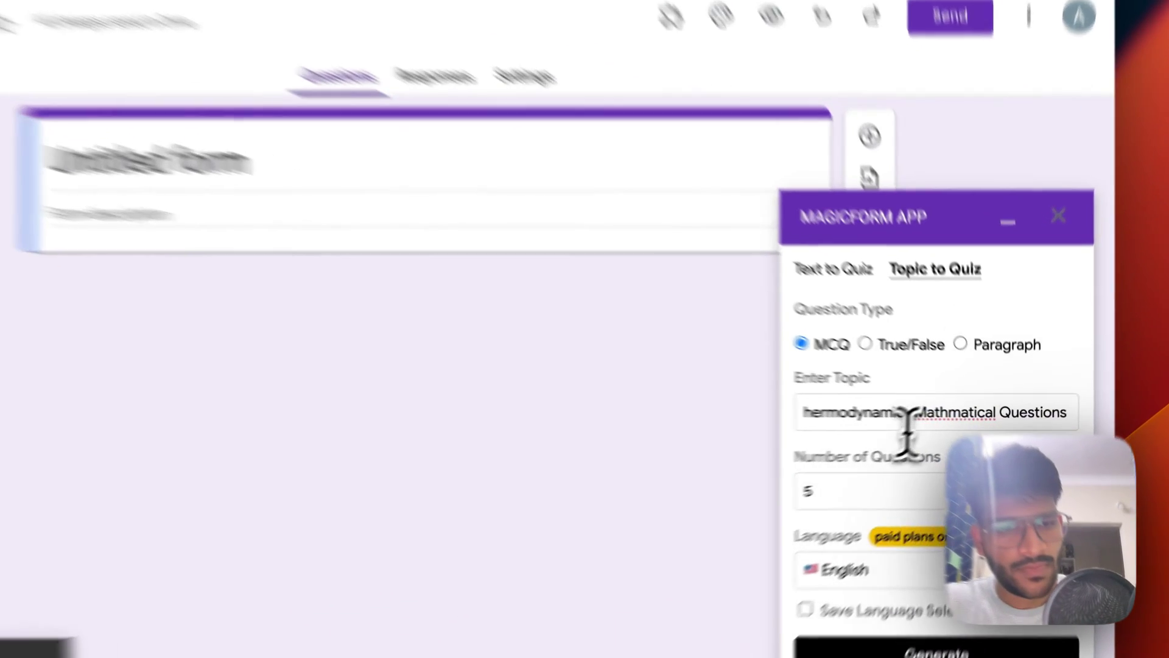
# Step: Correct the topic spelling to 'Mathematical' and generate 5 MCQs on thermodynamics
pyautogui.rightClick(951, 422)
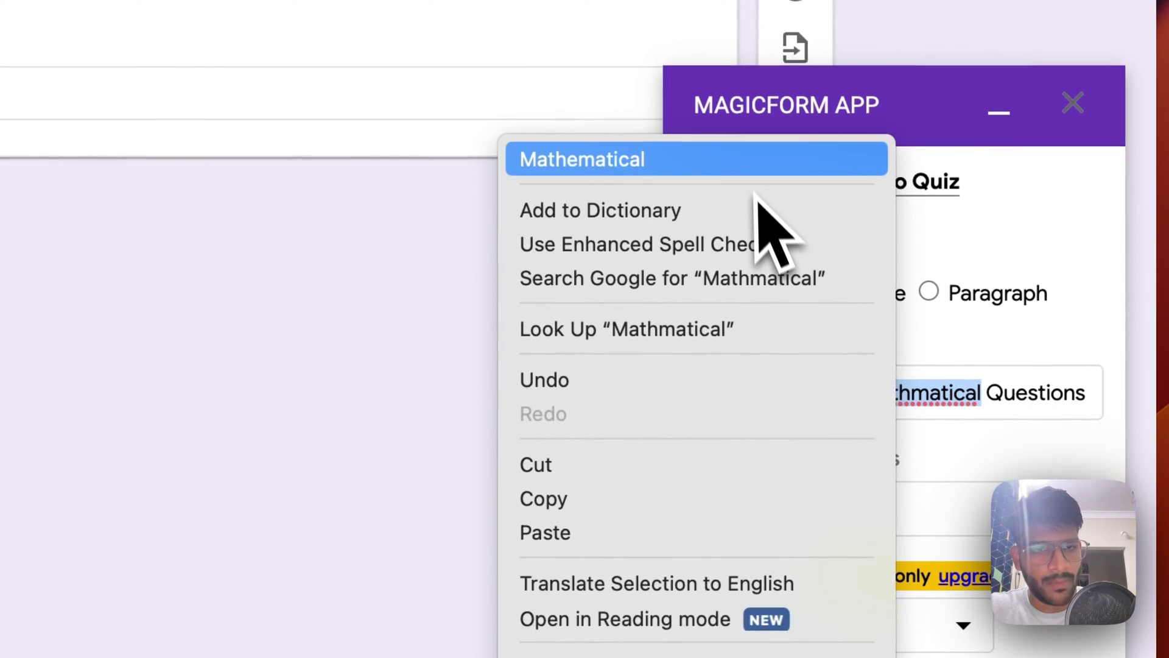
pyautogui.click(694, 159)
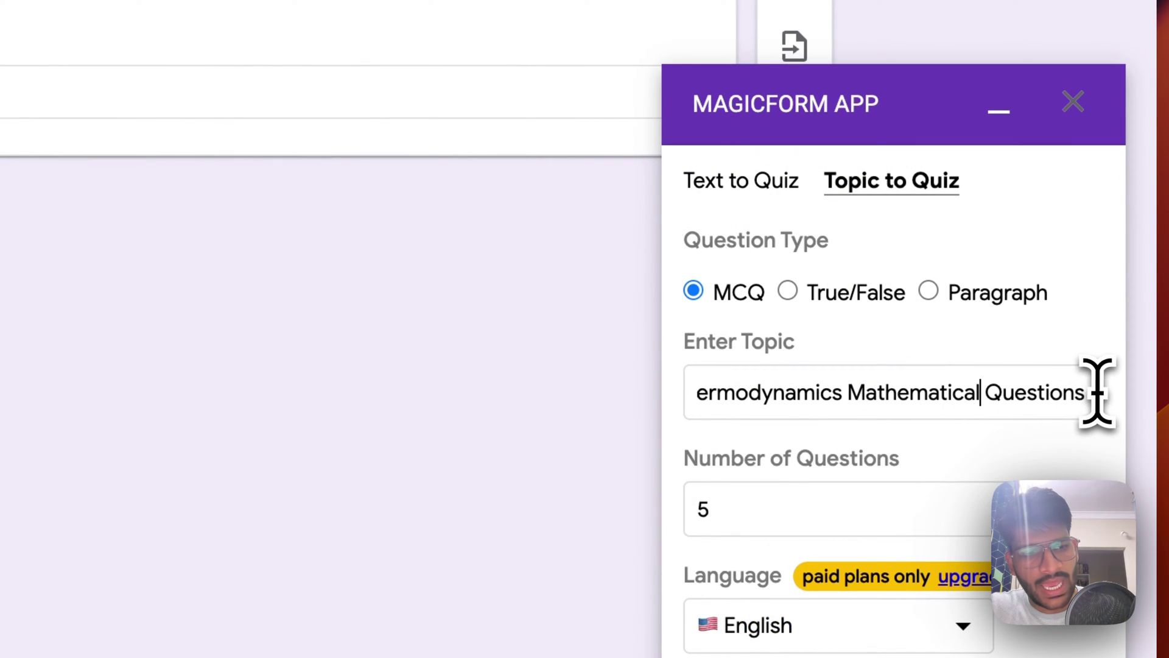
pyautogui.scroll(-3, 914, 535)
pyautogui.click(719, 402)
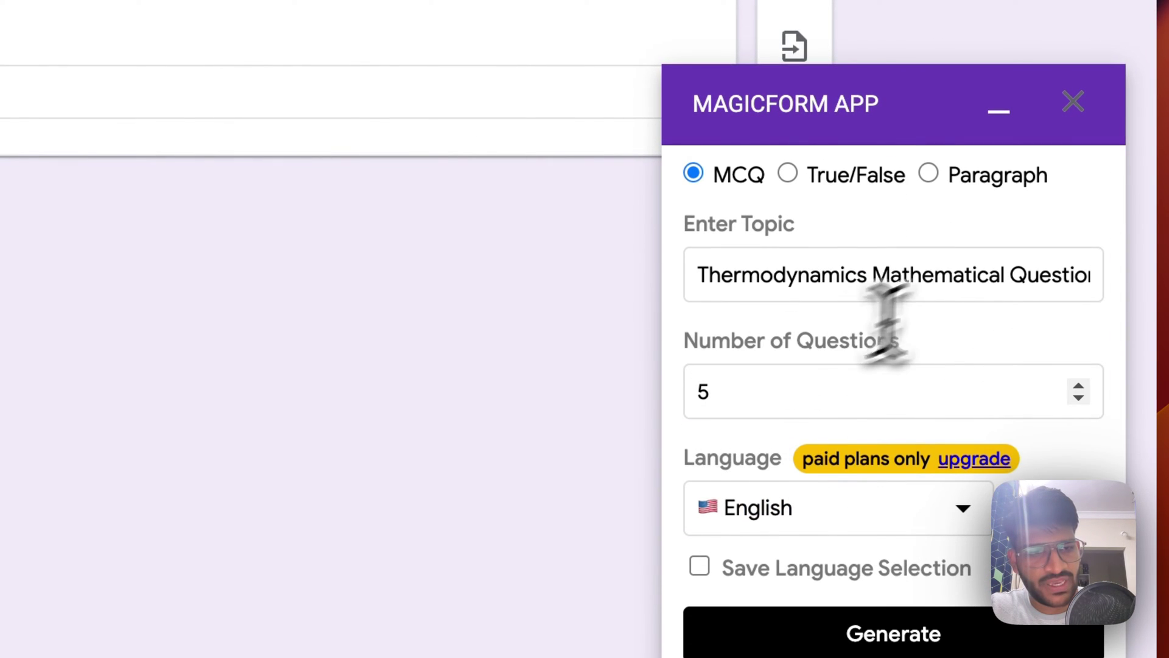
pyautogui.press('End')
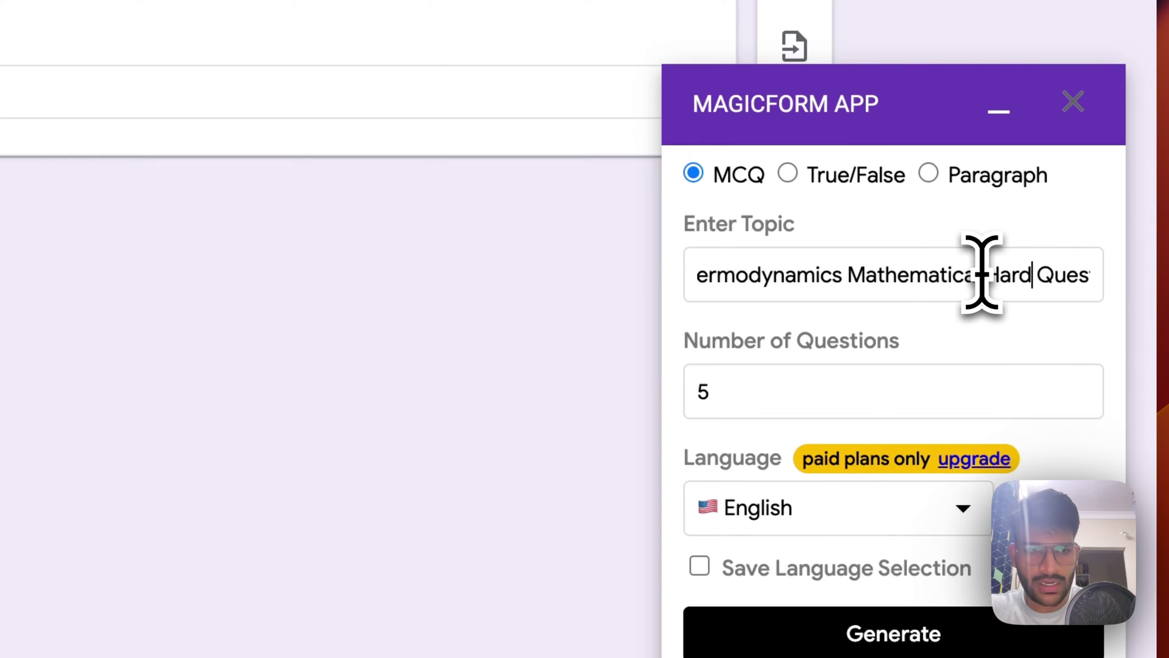
pyautogui.write('ime taki')
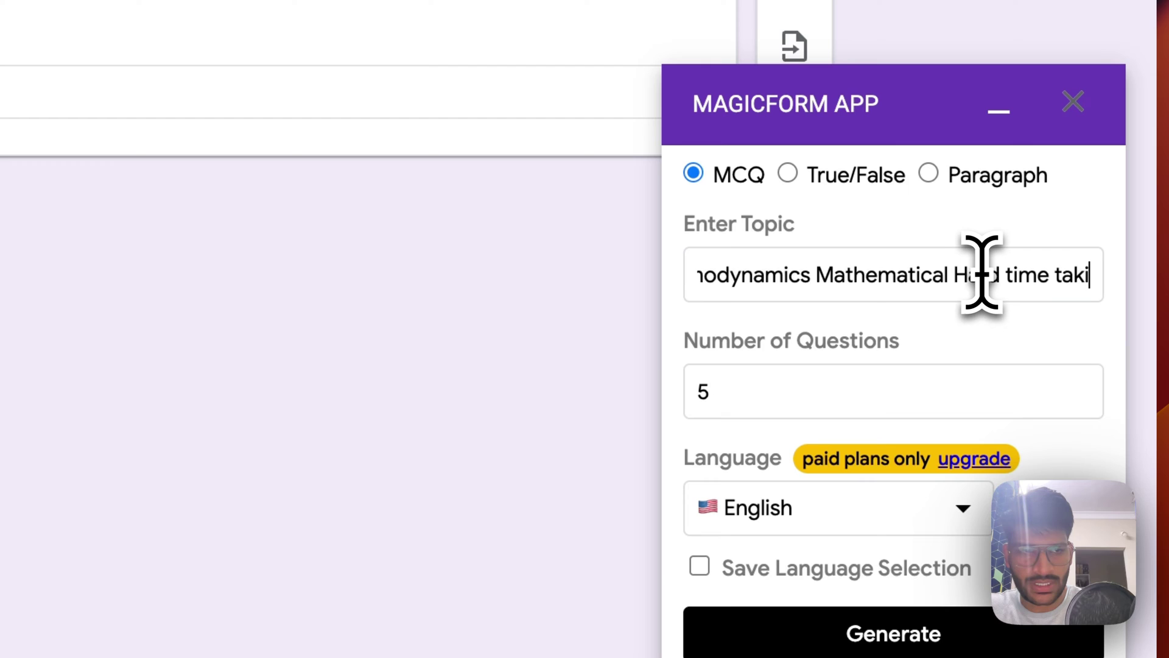
pyautogui.write('ng')
pyautogui.hscroll(-5, 1024, 265)
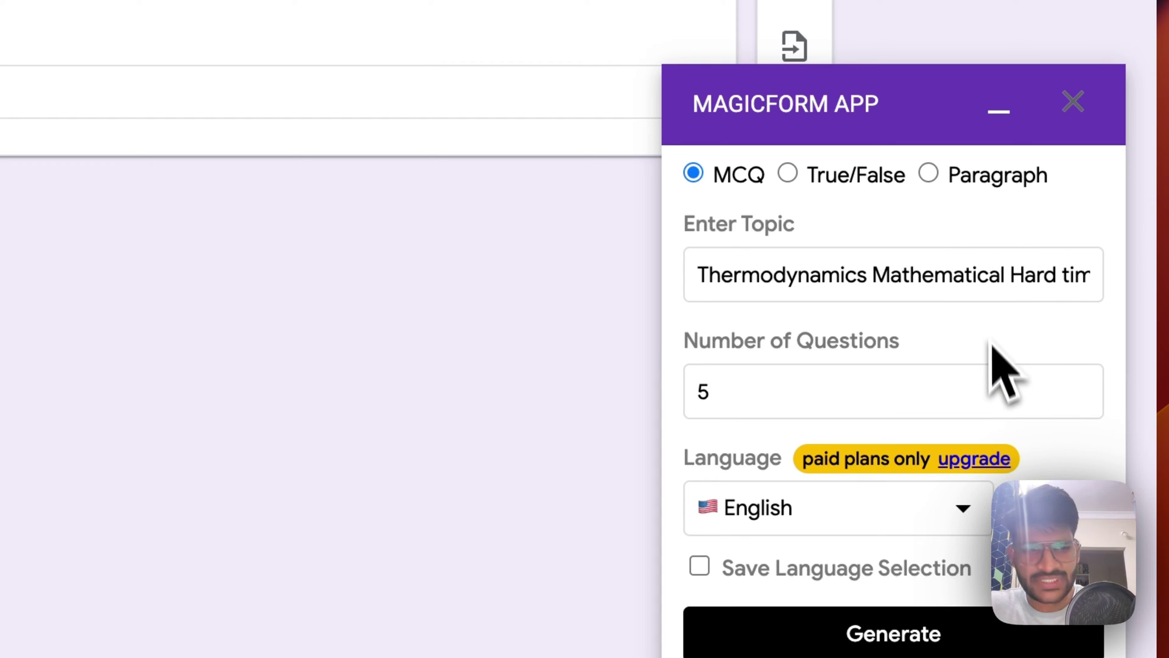
pyautogui.hscroll(5, 966, 292)
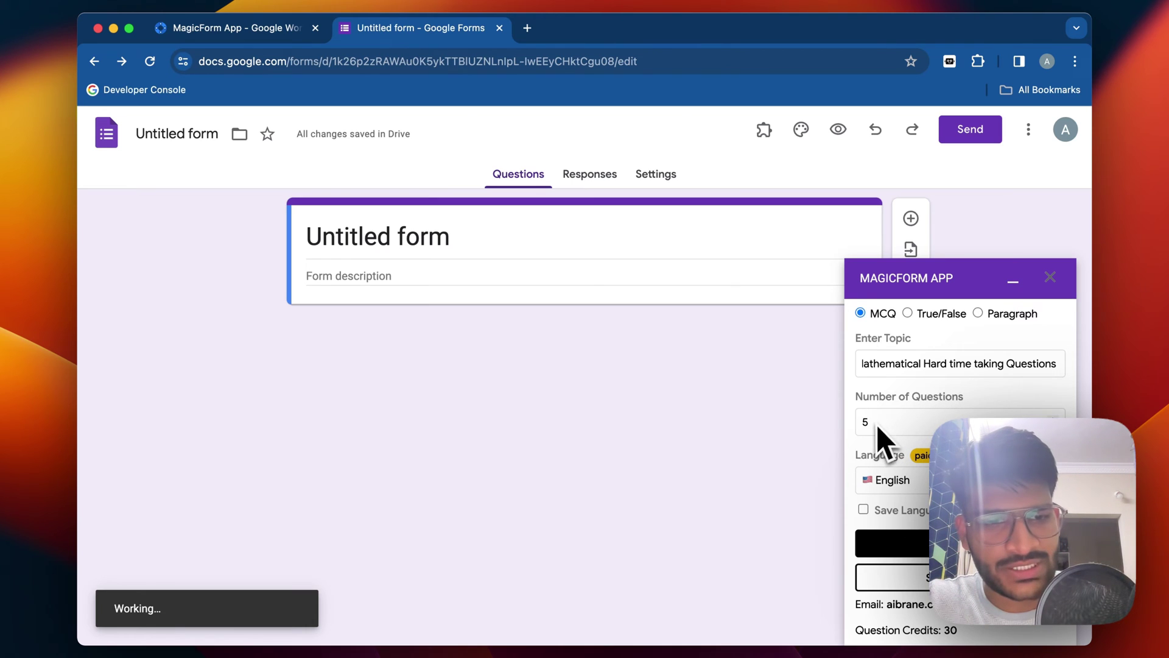
pyautogui.scroll(-2, 876, 439)
pyautogui.click(891, 498)
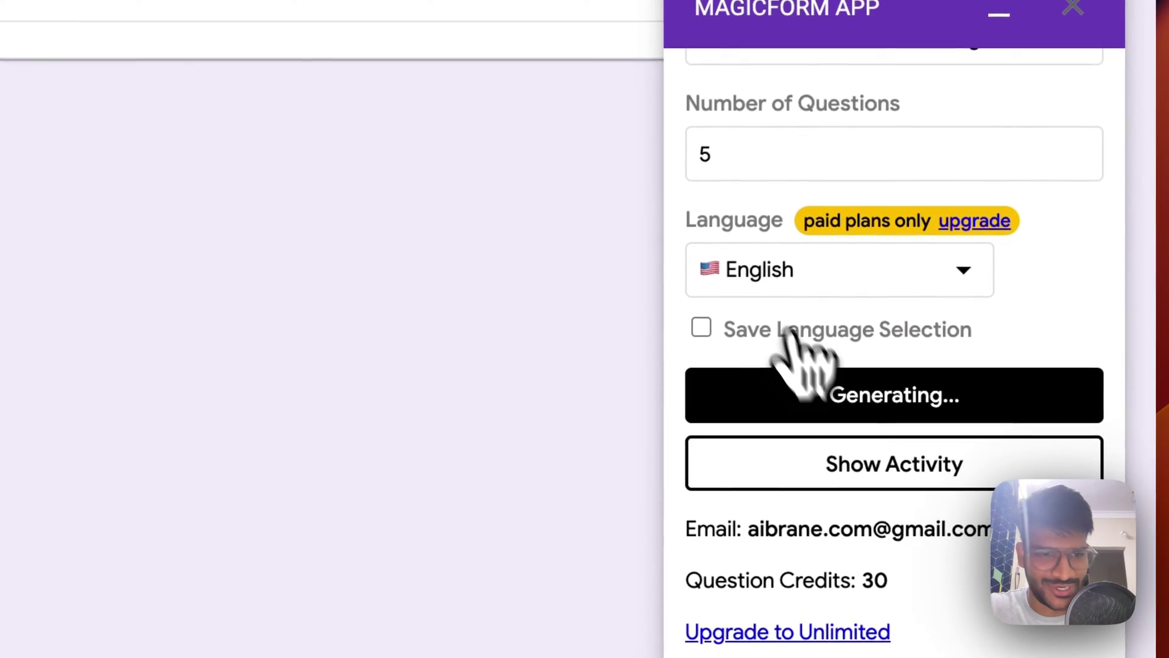
pyautogui.scroll(3, 784, 333)
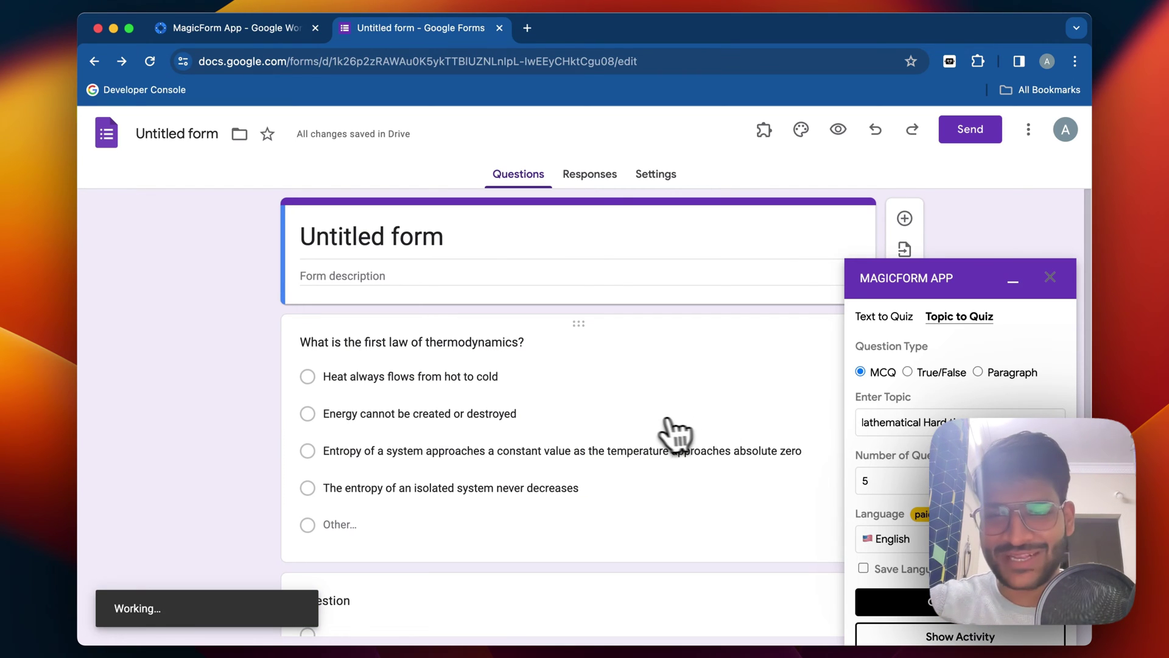
pyautogui.scroll(-2, 653, 420)
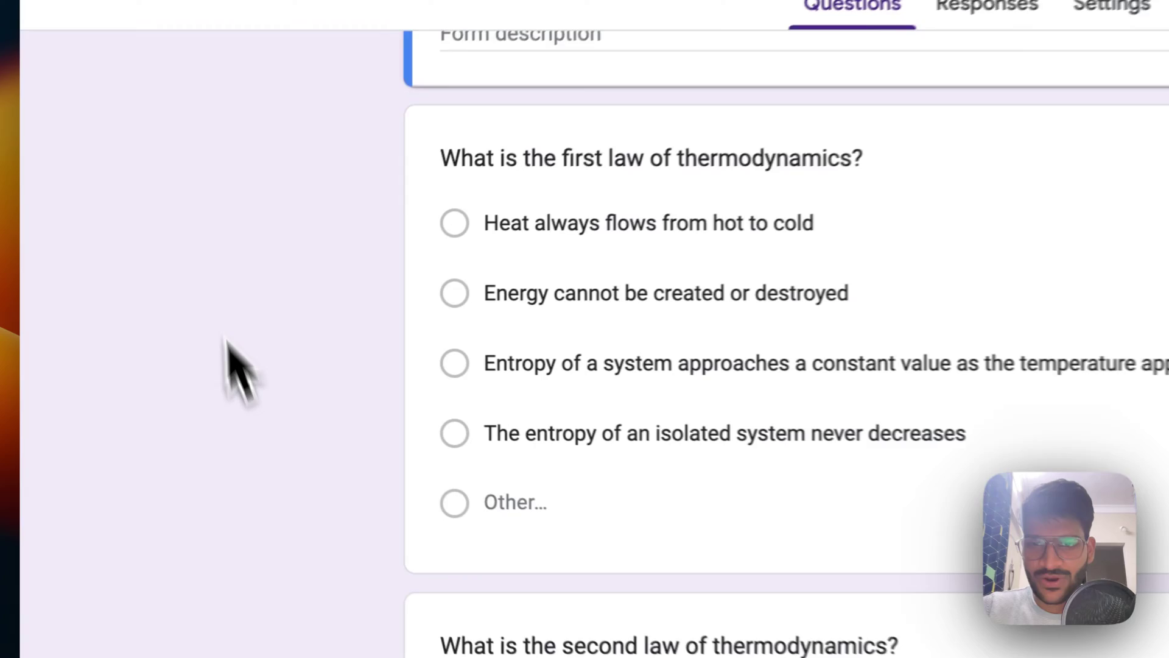
pyautogui.scroll(-5, 594, 402)
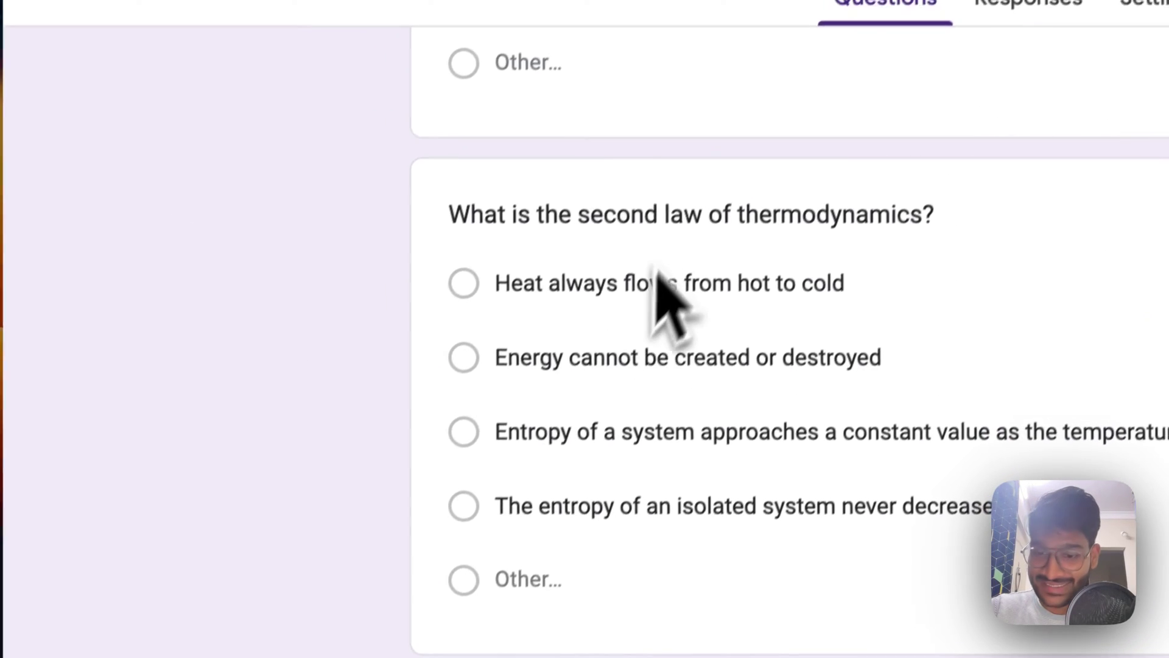
pyautogui.scroll(-2, 653, 267)
pyautogui.scroll(-3, 384, 365)
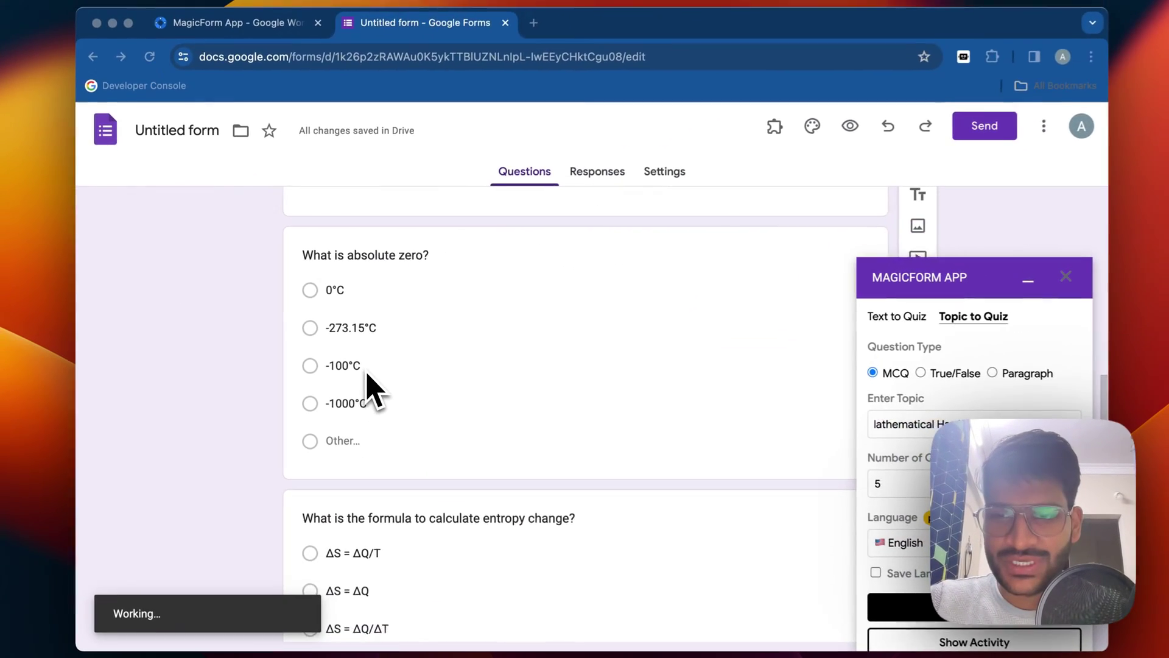
pyautogui.scroll(-4, 347, 347)
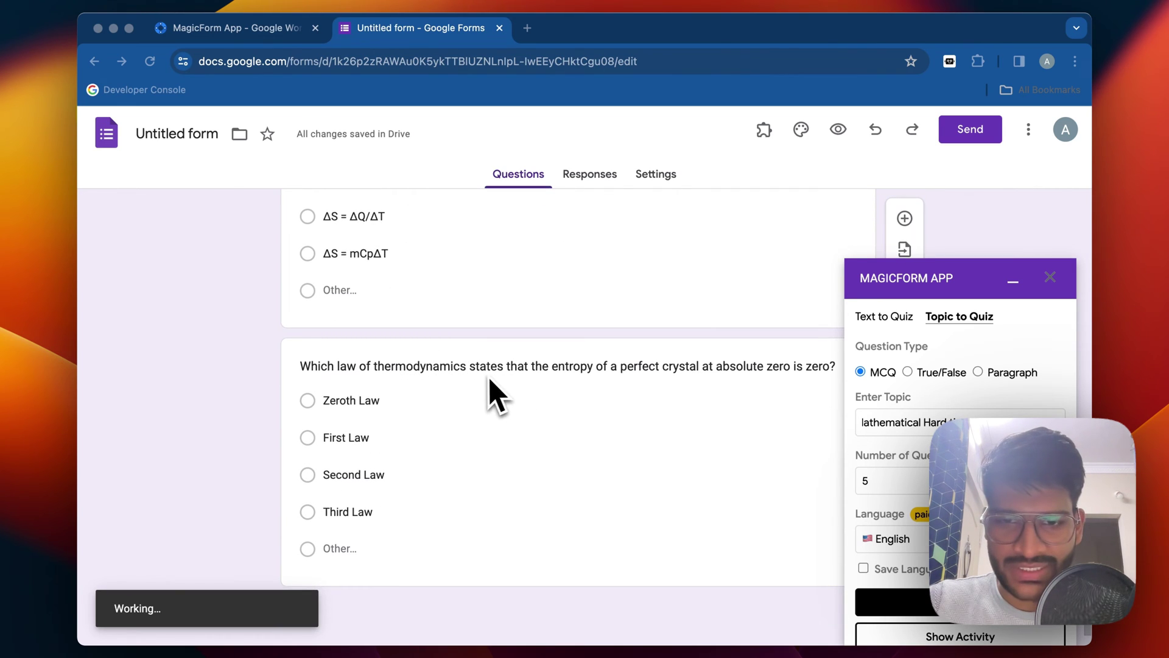
pyautogui.scroll(1, 498, 391)
pyautogui.scroll(10, 517, 391)
pyautogui.scroll(4, 516, 391)
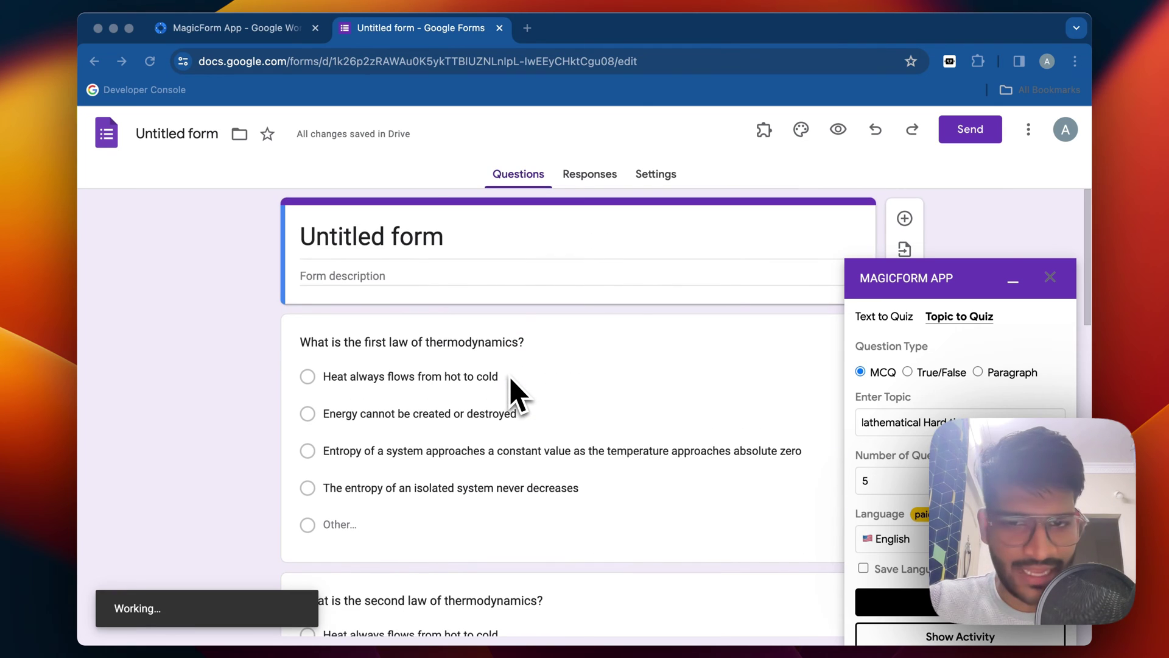
pyautogui.scroll(-1, 517, 391)
pyautogui.scroll(-4, 516, 391)
pyautogui.scroll(-3, 516, 391)
pyautogui.scroll(-2, 516, 391)
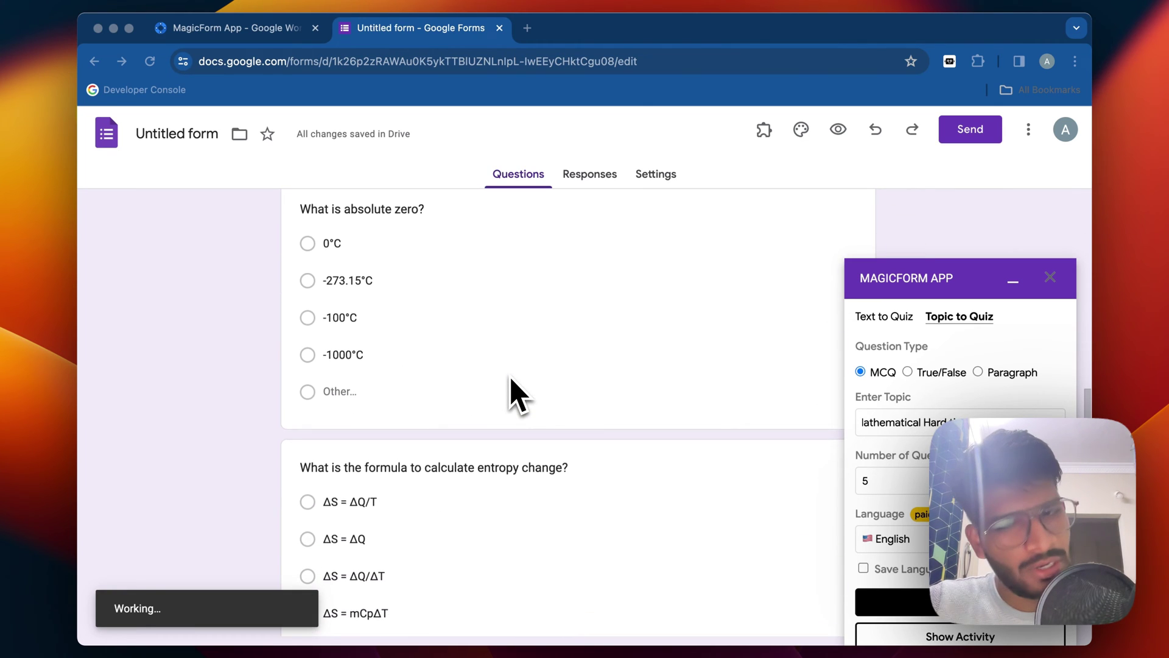
pyautogui.scroll(2, 516, 391)
pyautogui.scroll(5, 516, 393)
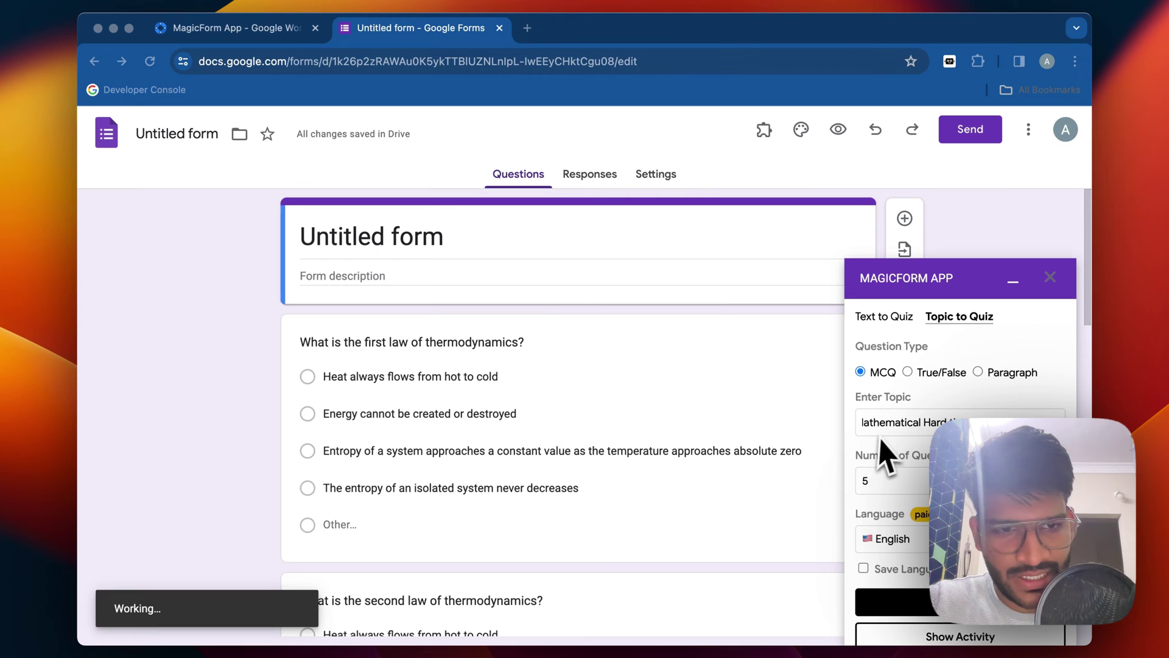
pyautogui.scroll(-1, 895, 465)
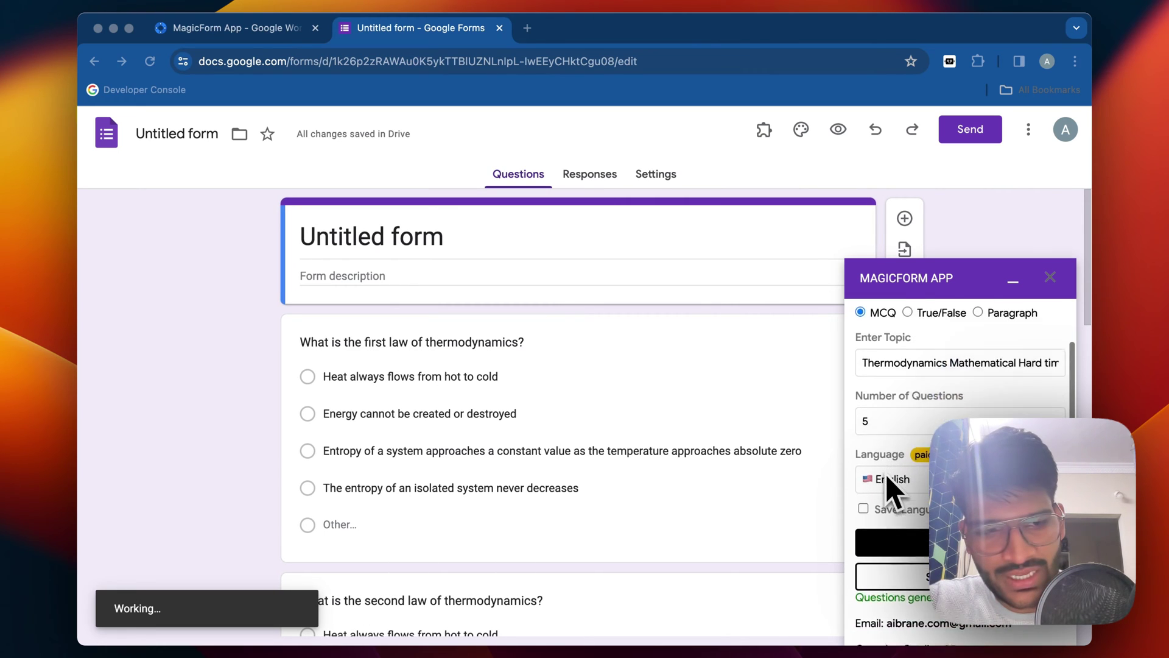
pyautogui.scroll(-2, 894, 491)
pyautogui.scroll(1, 893, 492)
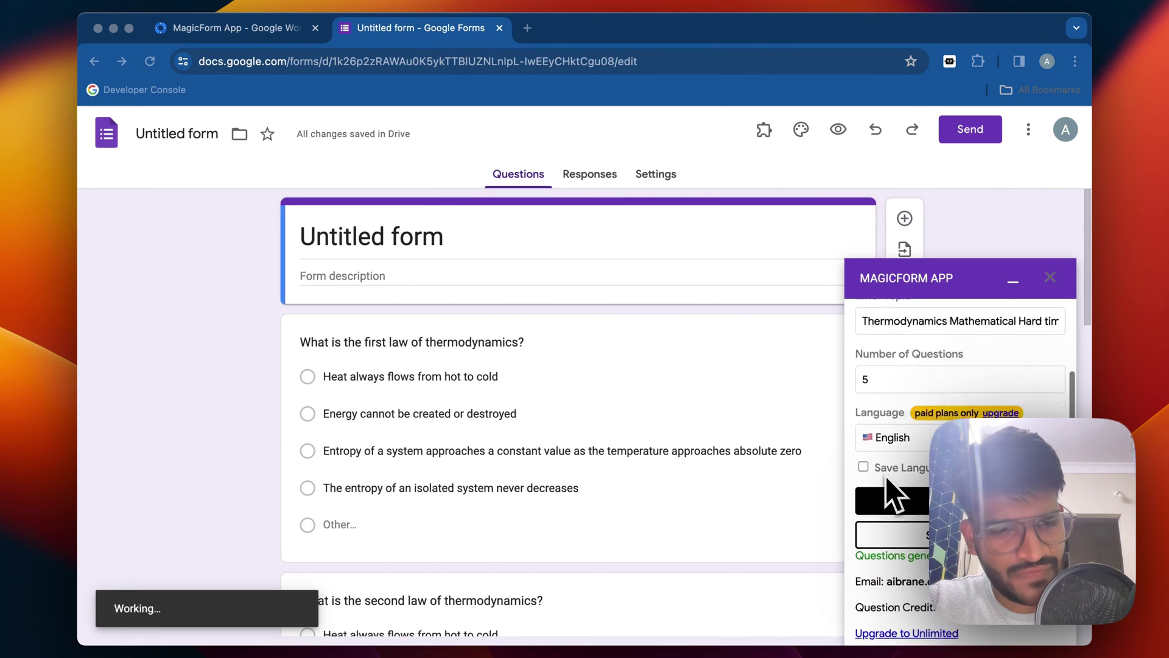
pyautogui.scroll(2, 893, 492)
pyautogui.scroll(-1, 876, 536)
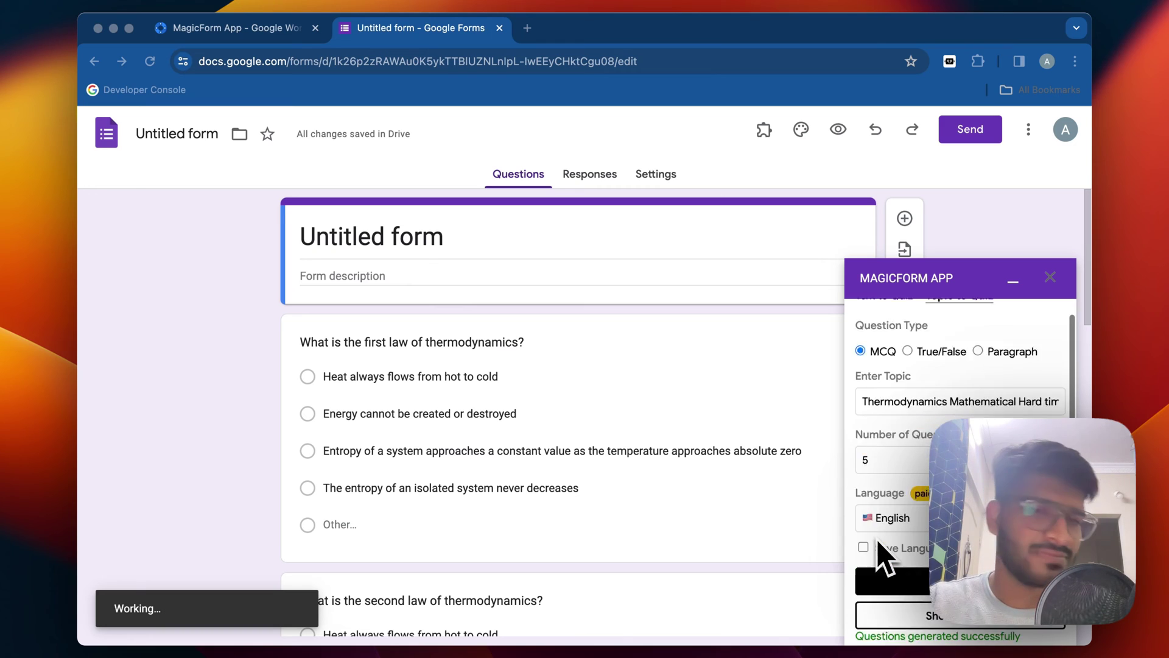
pyautogui.scroll(1, 878, 540)
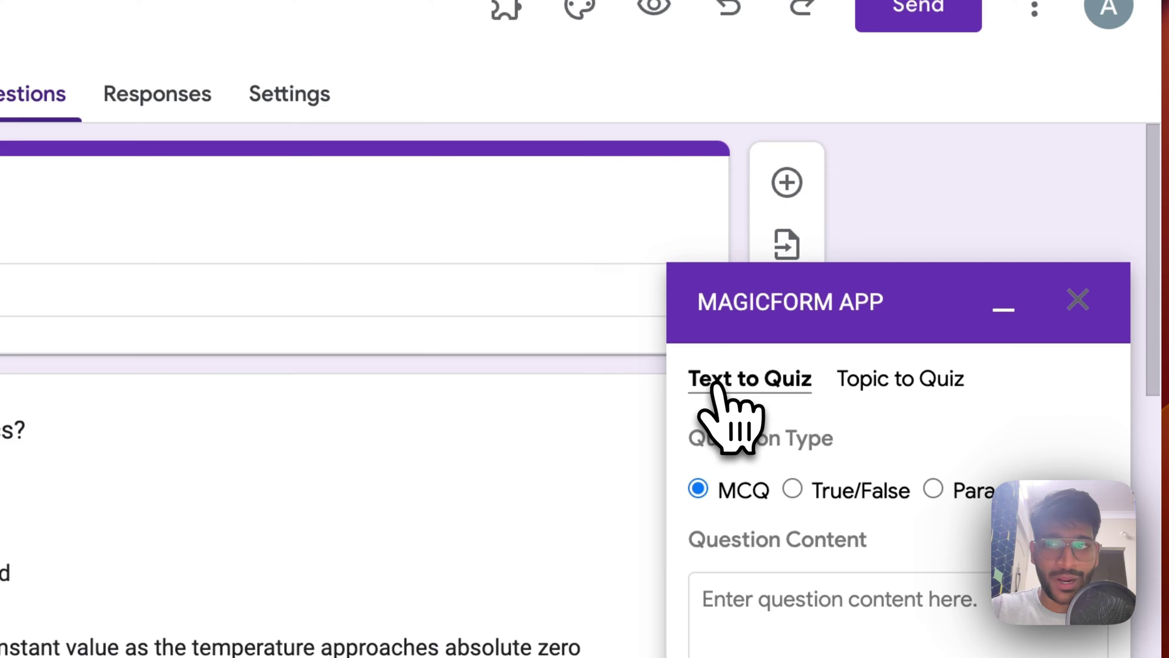
# Step: Search Wikipedia in a new tab and open the Ram Mandir article
pyautogui.hotkey('ctrl', 't')
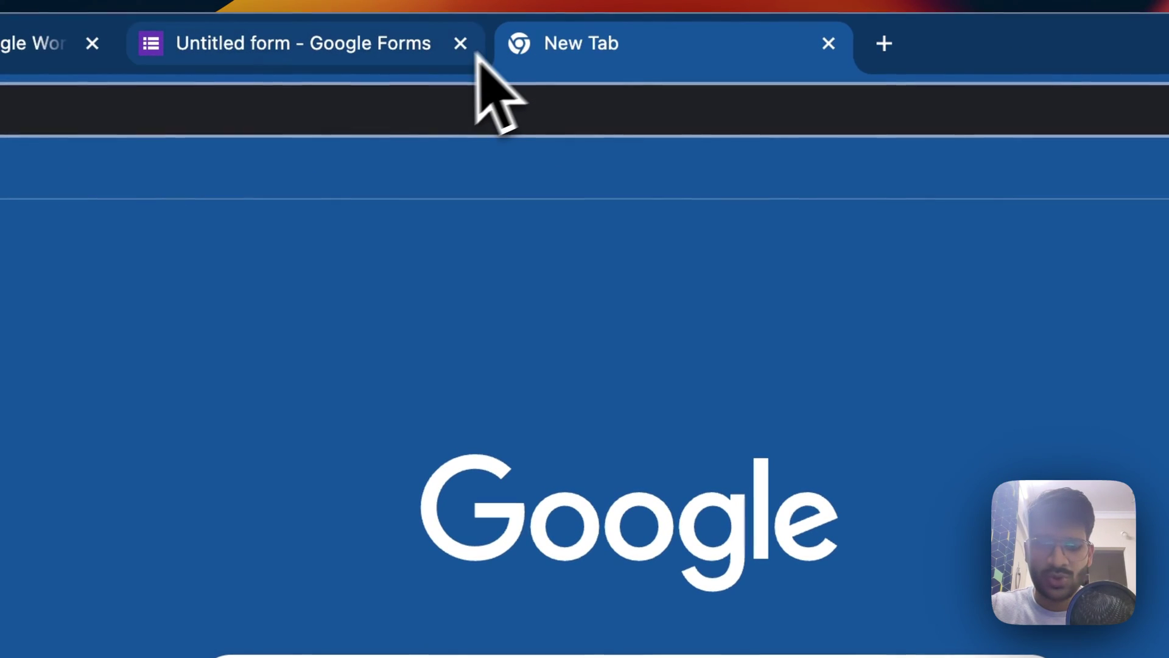
pyautogui.write('wikipedia')
pyautogui.press('Return')
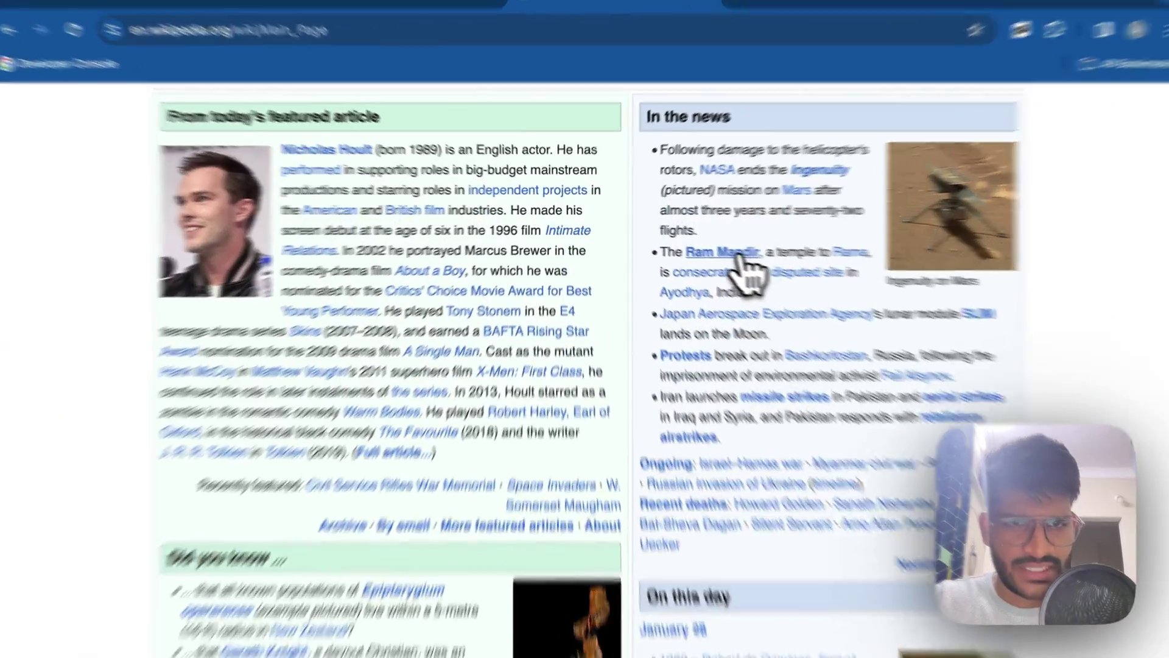
pyautogui.click(718, 249)
pyautogui.scroll(-3, 483, 418)
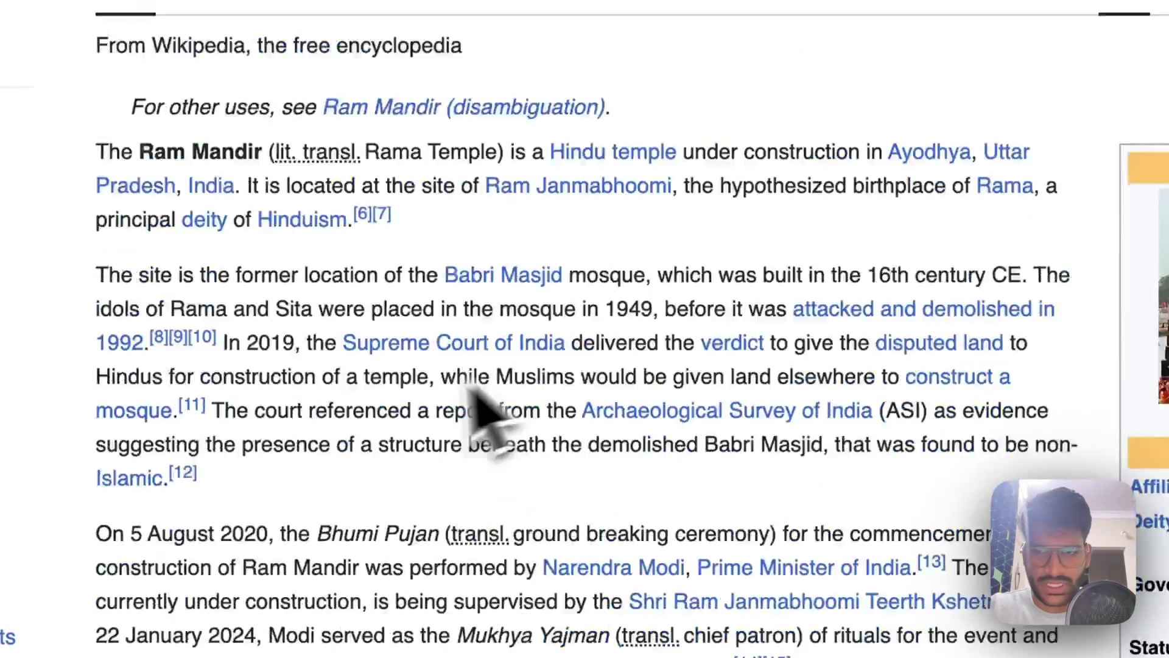
pyautogui.scroll(-3, 409, 416)
pyautogui.scroll(-3, 408, 416)
pyautogui.scroll(-2, 408, 416)
pyautogui.scroll(-5, 409, 416)
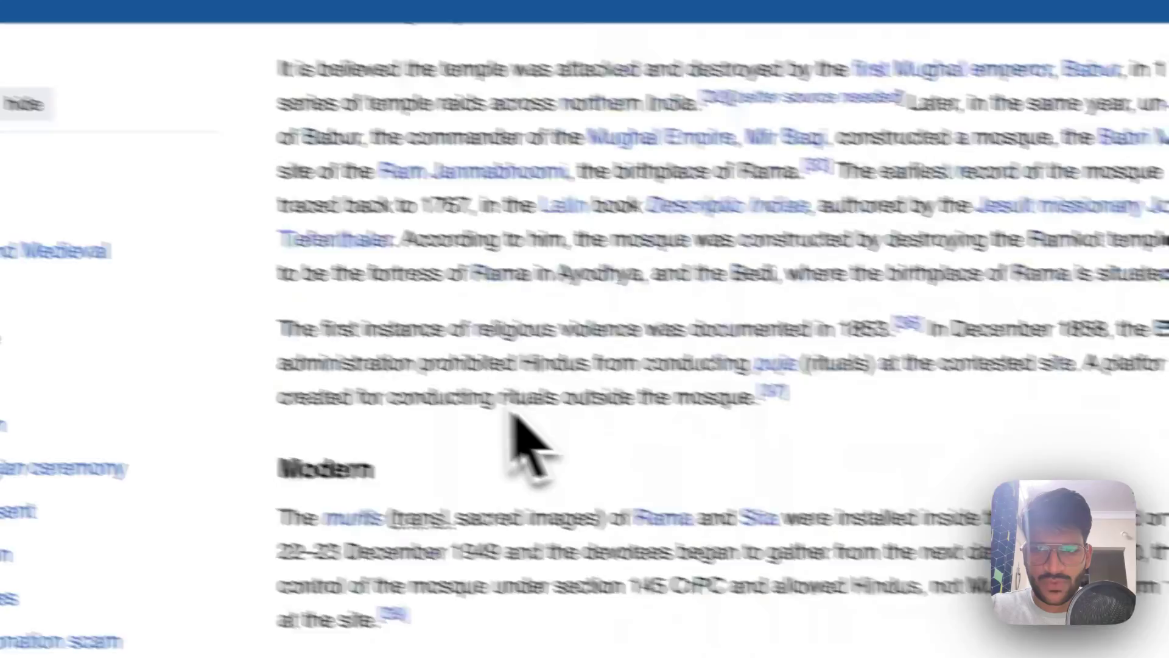
# Step: Copy the article's History text and return to the Google Form tab
pyautogui.moveTo(407, 141)
pyautogui.mouseDown()
pyautogui.moveTo(585, 585)
pyautogui.moveTo(577, 651)
pyautogui.mouseUp()
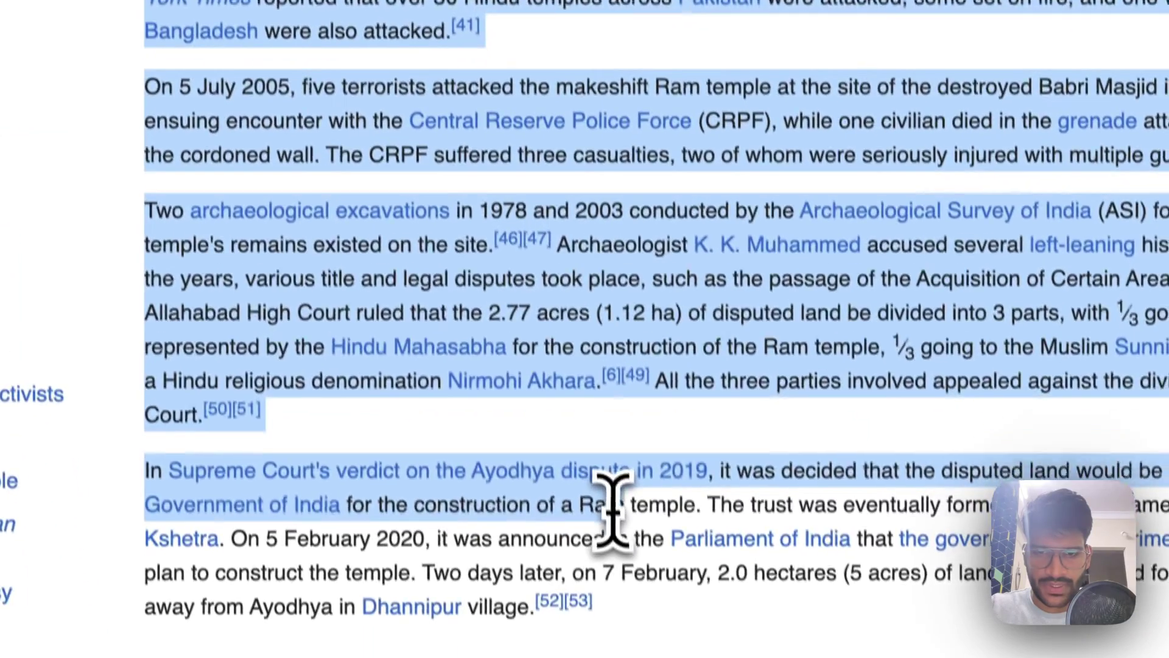
pyautogui.moveTo(577, 650)
pyautogui.mouseDown()
pyautogui.moveTo(607, 439)
pyautogui.moveTo(635, 497)
pyautogui.mouseUp()
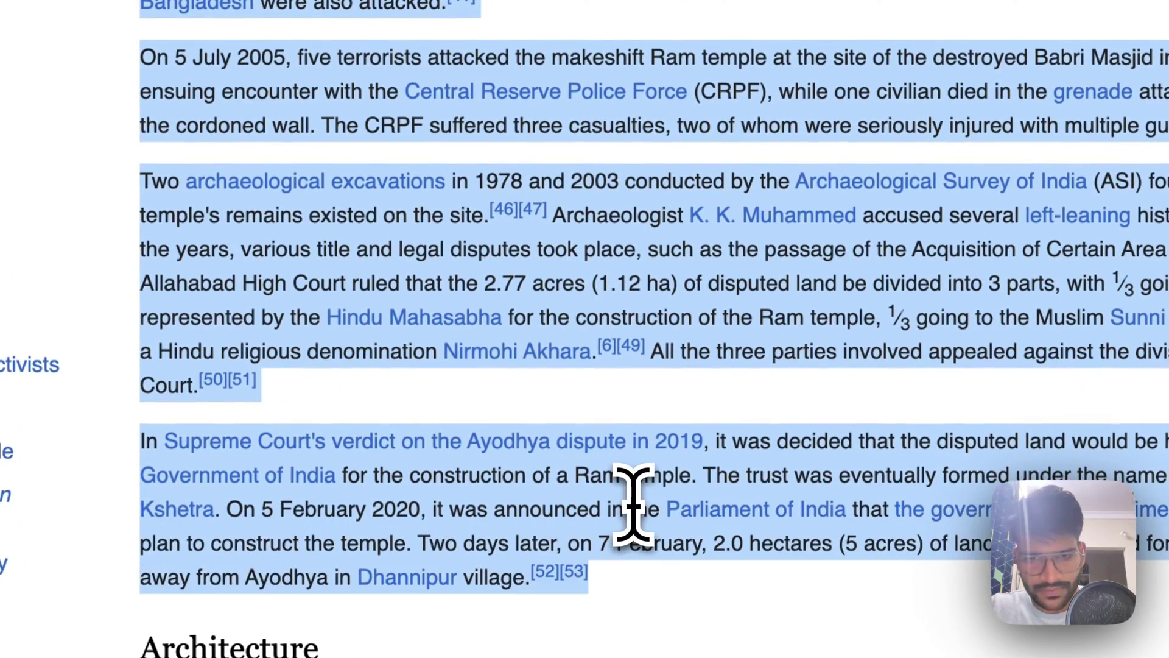
pyautogui.rightClick(603, 484)
pyautogui.click(599, 428)
pyautogui.click(382, 50)
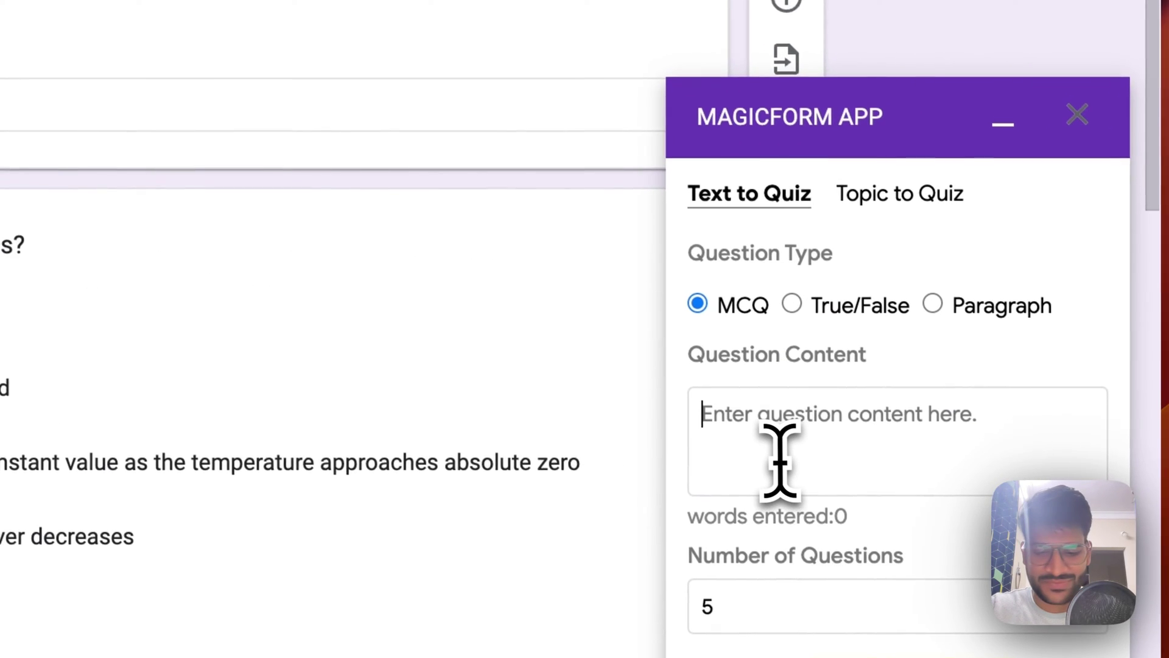
# Step: Paste the Ram Mandir text into Question Content and set Number of Questions to 10
pyautogui.click(776, 457)
pyautogui.hotkey('ctrl', 'v')
pyautogui.scroll(3, 878, 439)
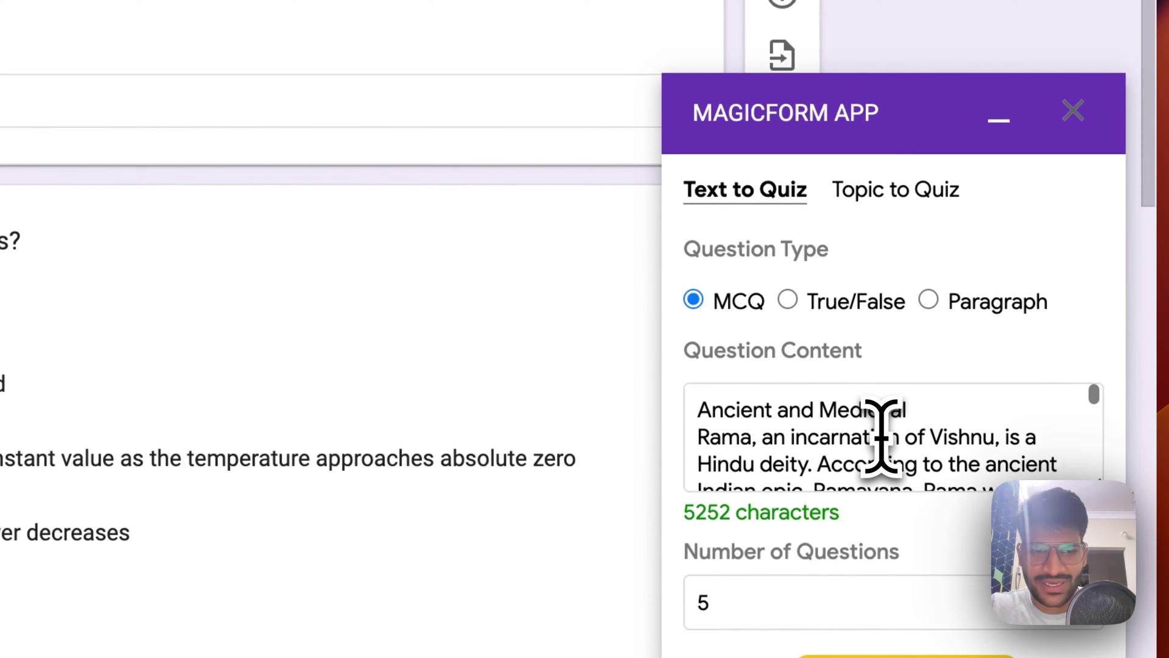
pyautogui.scroll(-3, 886, 374)
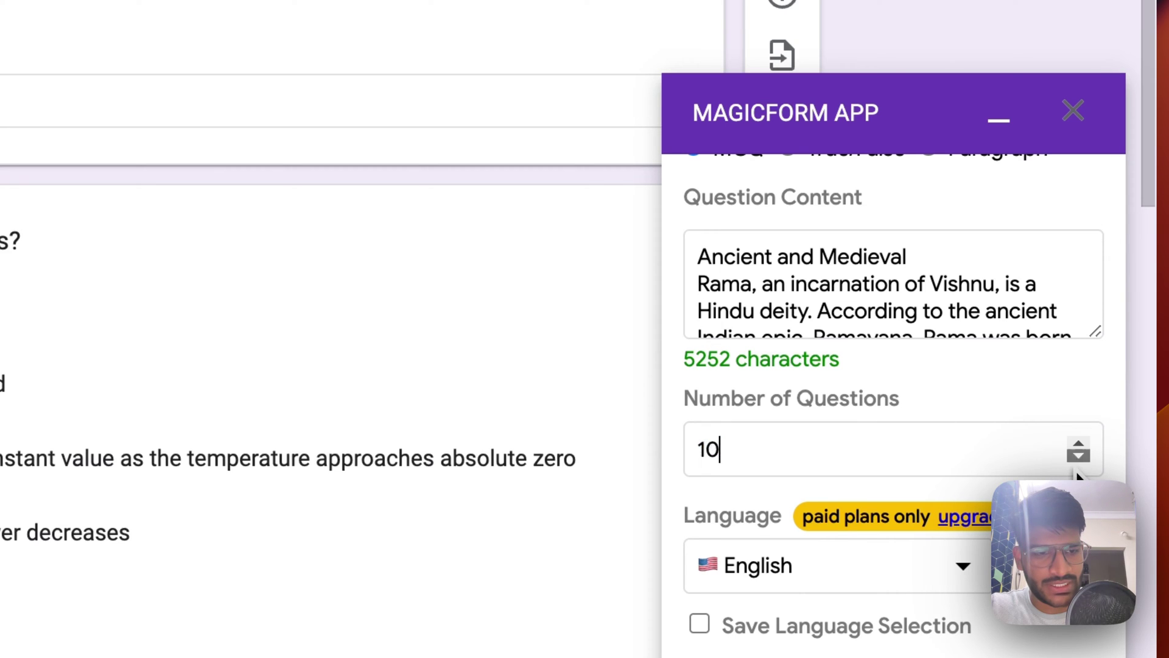
pyautogui.press('BackSpace')
pyautogui.press('BackSpace')
pyautogui.write('25')
pyautogui.doubleClick(895, 448)
pyautogui.write('10')
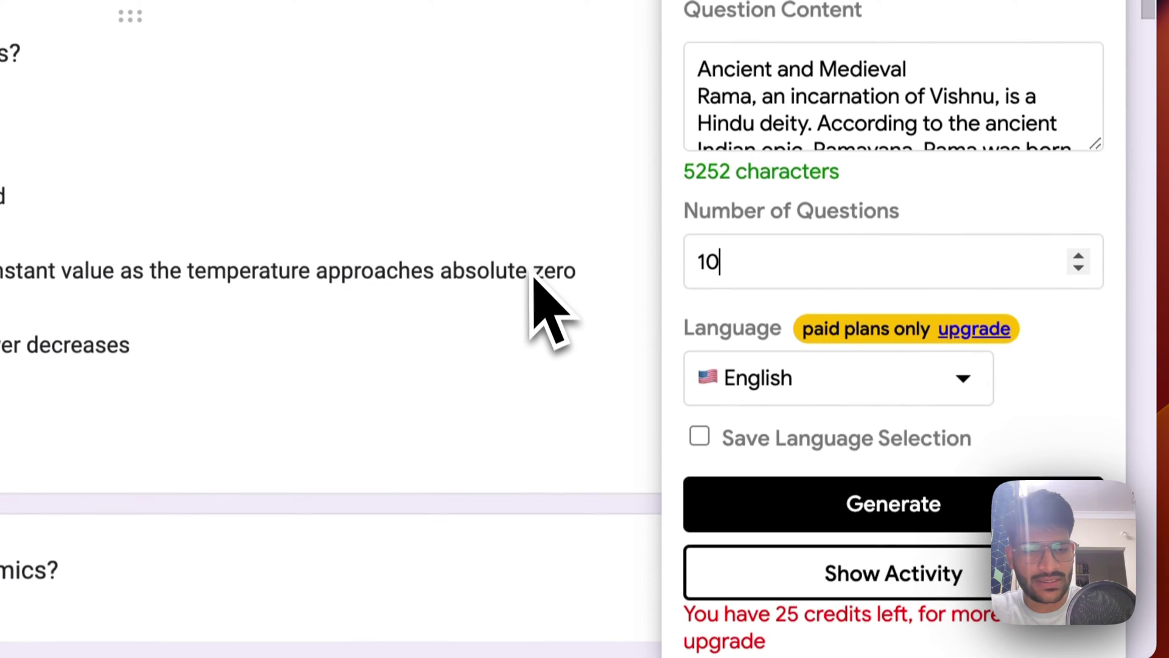
pyautogui.scroll(-3, 899, 339)
pyautogui.scroll(-2, 1044, 405)
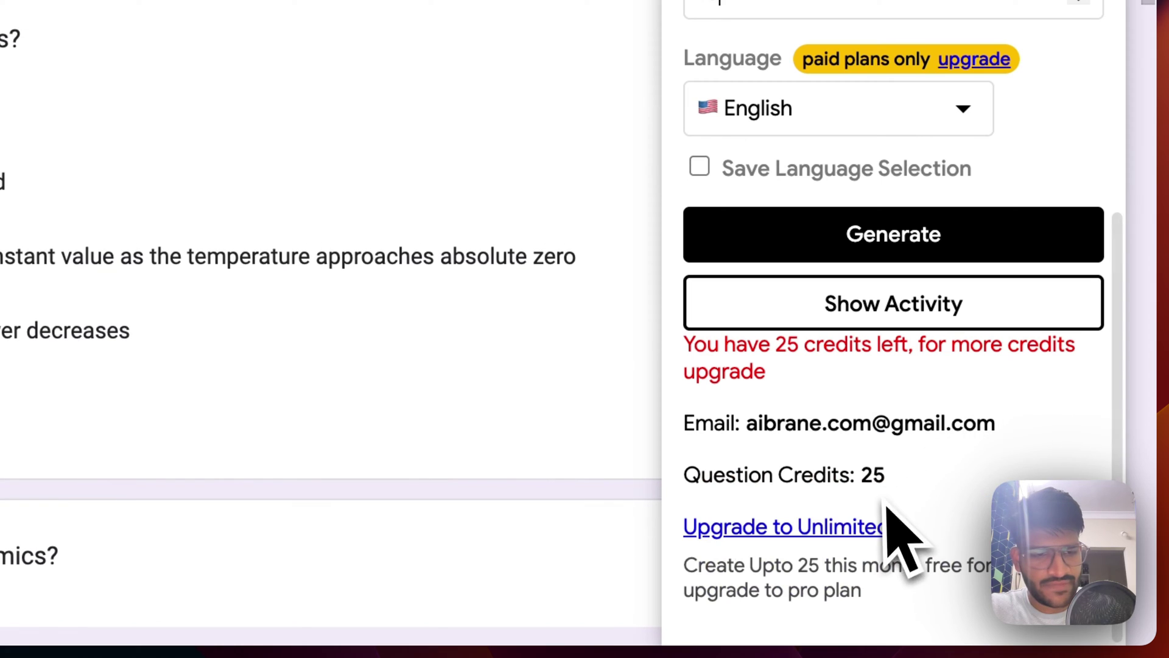
pyautogui.scroll(1, 900, 493)
pyautogui.scroll(3, 805, 384)
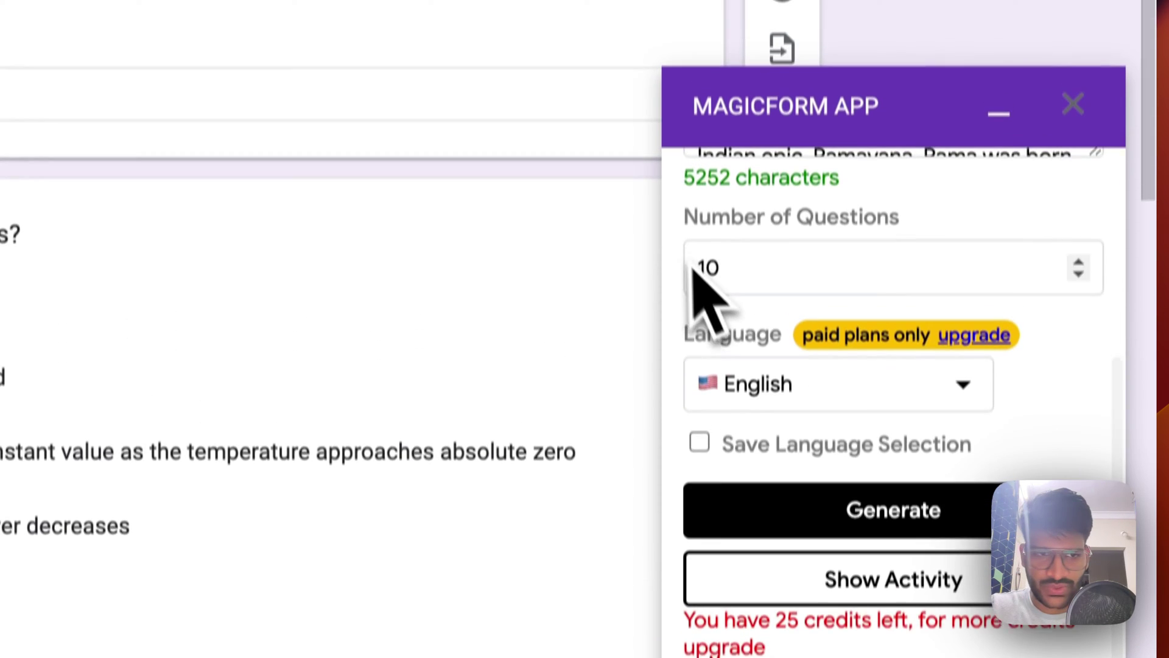
pyautogui.doubleClick(758, 309)
pyautogui.scroll(1, 758, 365)
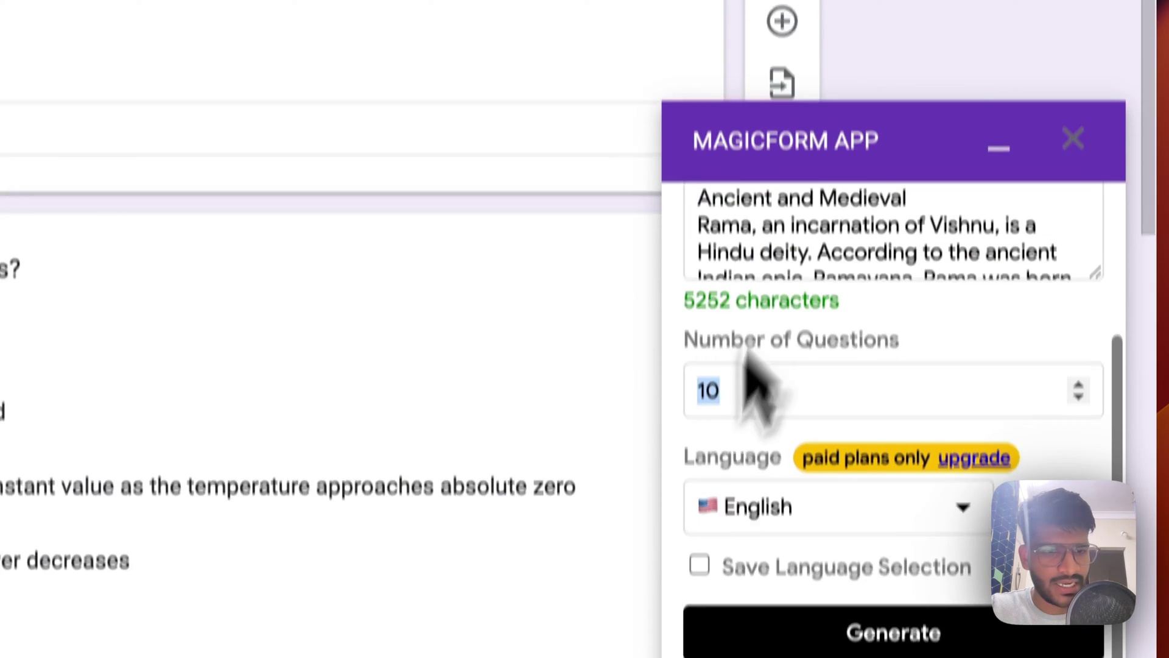
pyautogui.scroll(-3, 757, 429)
pyautogui.scroll(2, 751, 411)
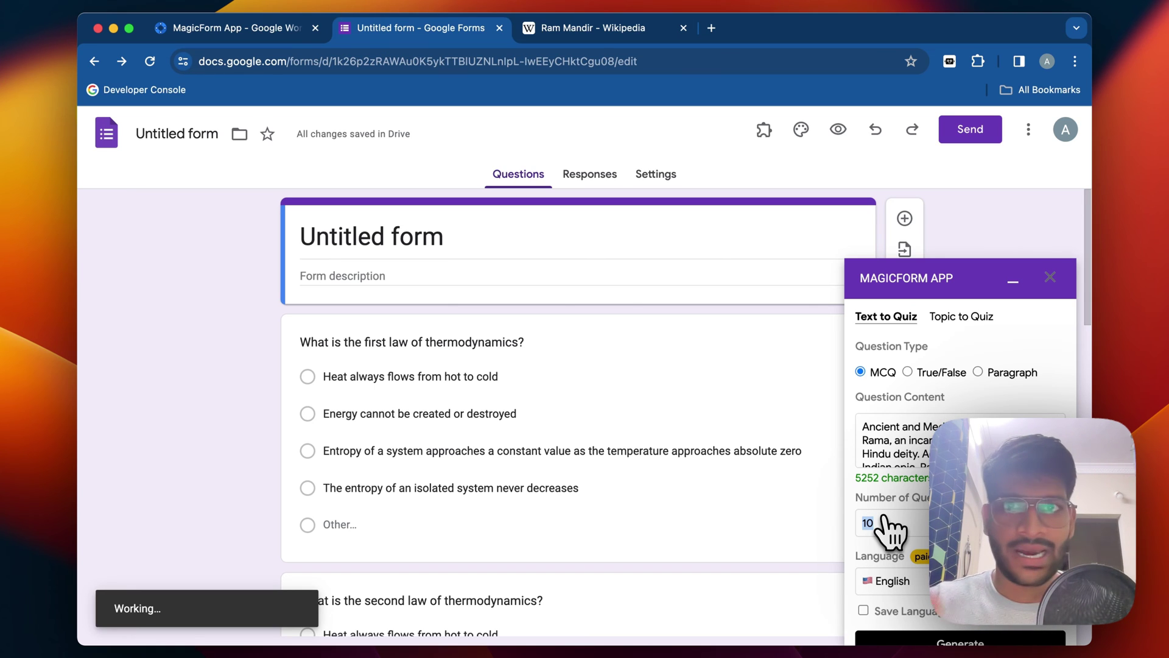
pyautogui.scroll(-1, 886, 527)
pyautogui.scroll(-2, 900, 530)
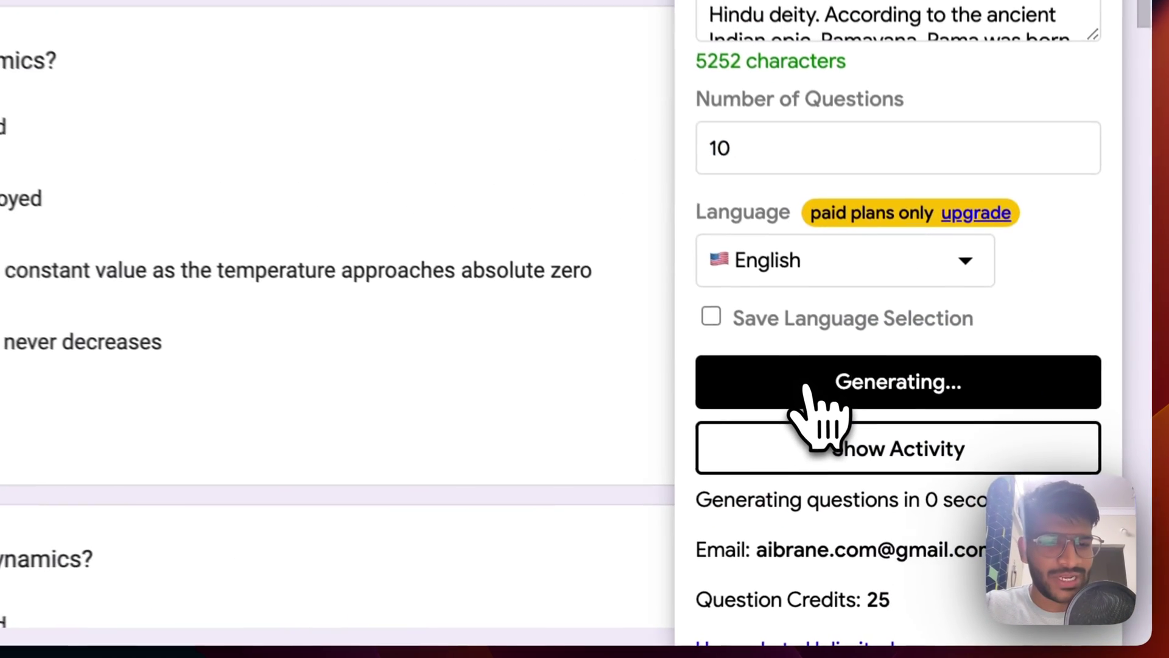
pyautogui.scroll(3, 822, 418)
pyautogui.scroll(1, 786, 329)
pyautogui.scroll(-3, 785, 329)
pyautogui.scroll(-1, 782, 326)
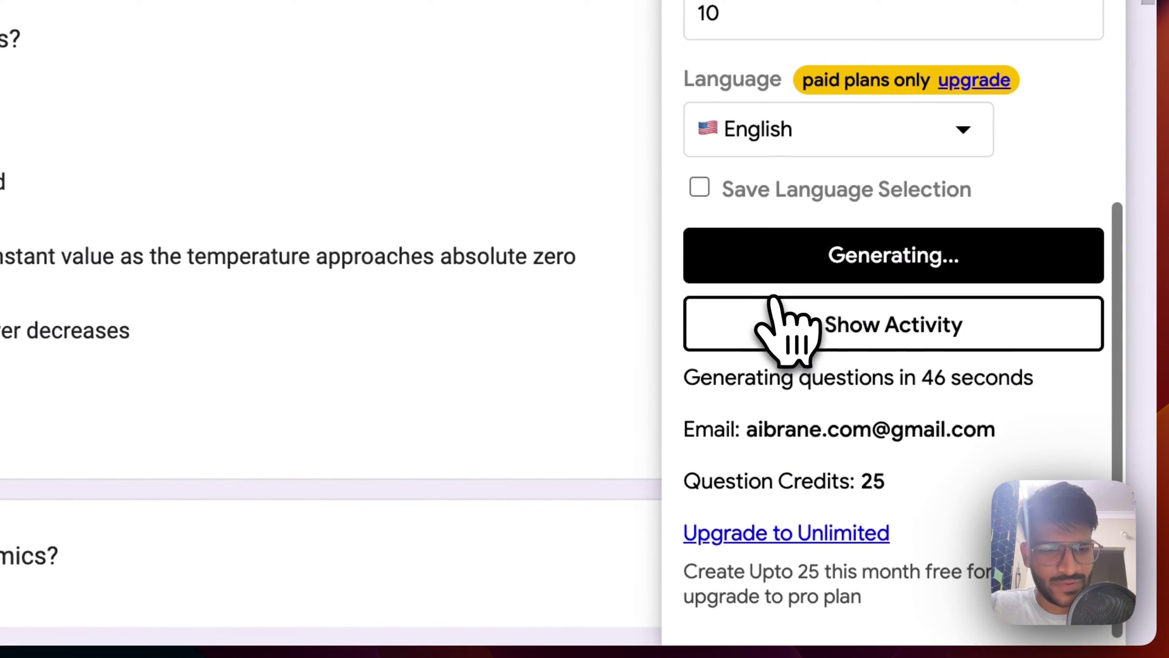
pyautogui.scroll(3, 849, 412)
pyautogui.scroll(1, 900, 476)
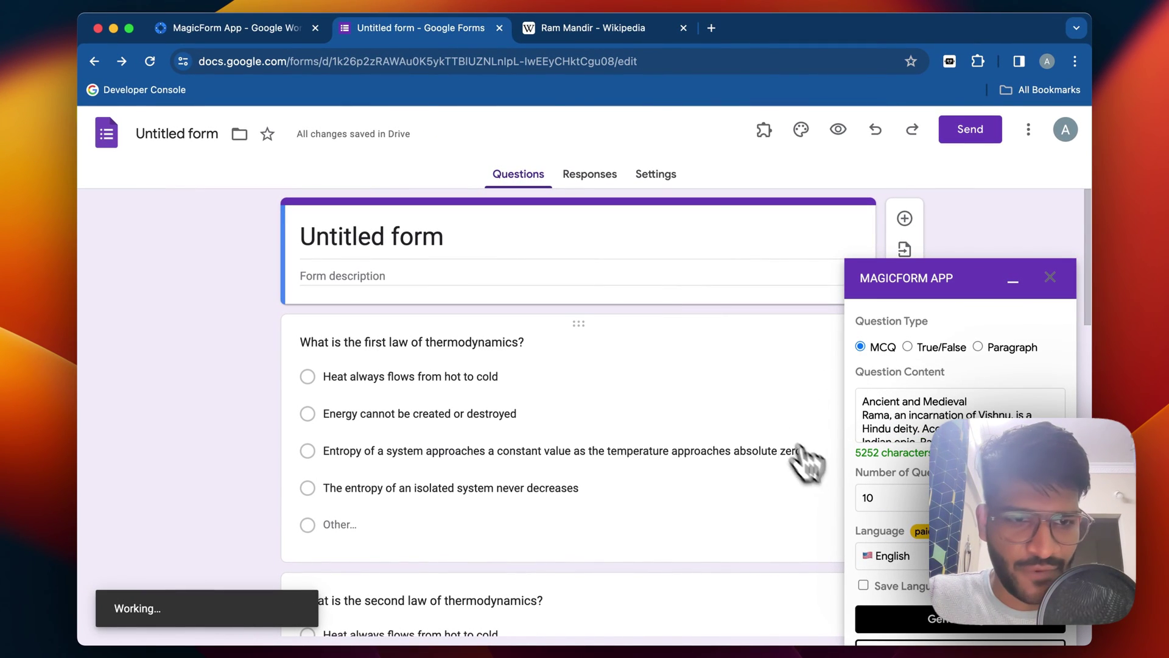
pyautogui.scroll(-5, 684, 468)
pyautogui.scroll(-2, 680, 466)
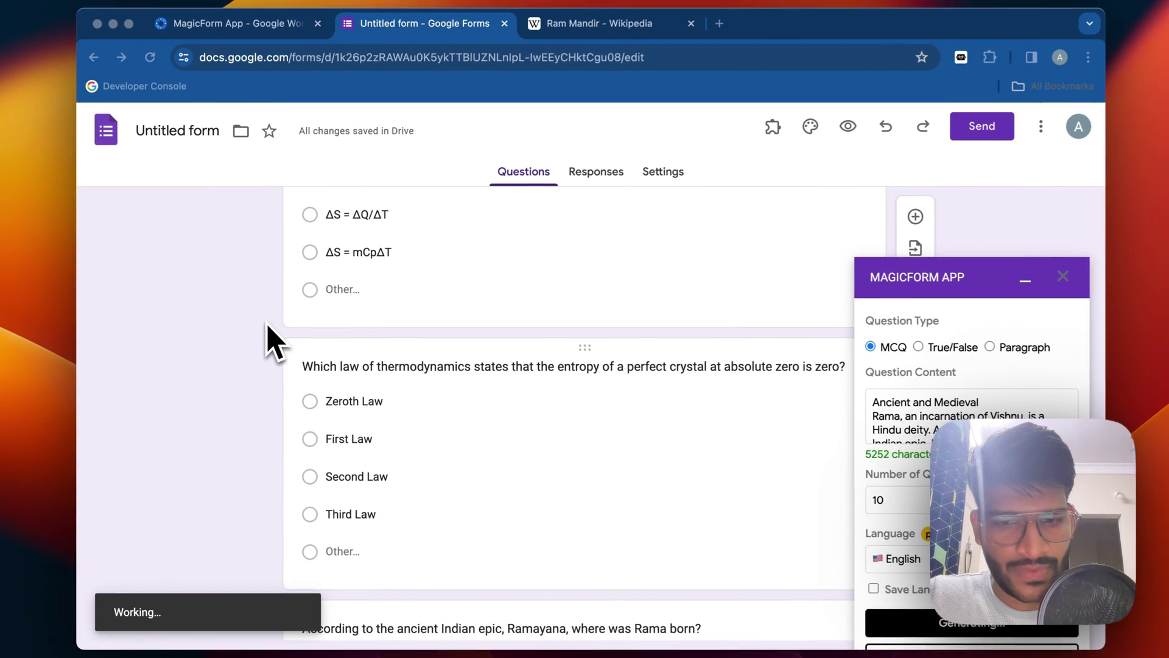
pyautogui.scroll(-2, 438, 395)
pyautogui.scroll(-2, 469, 418)
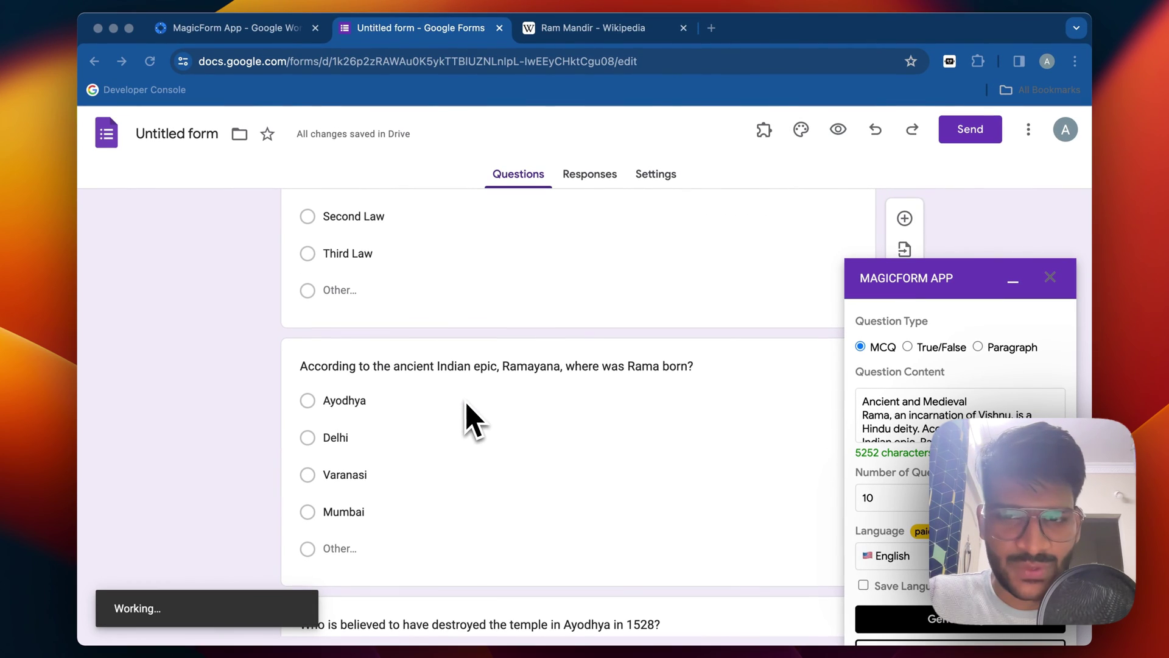
pyautogui.scroll(-2, 404, 448)
pyautogui.scroll(1, 401, 402)
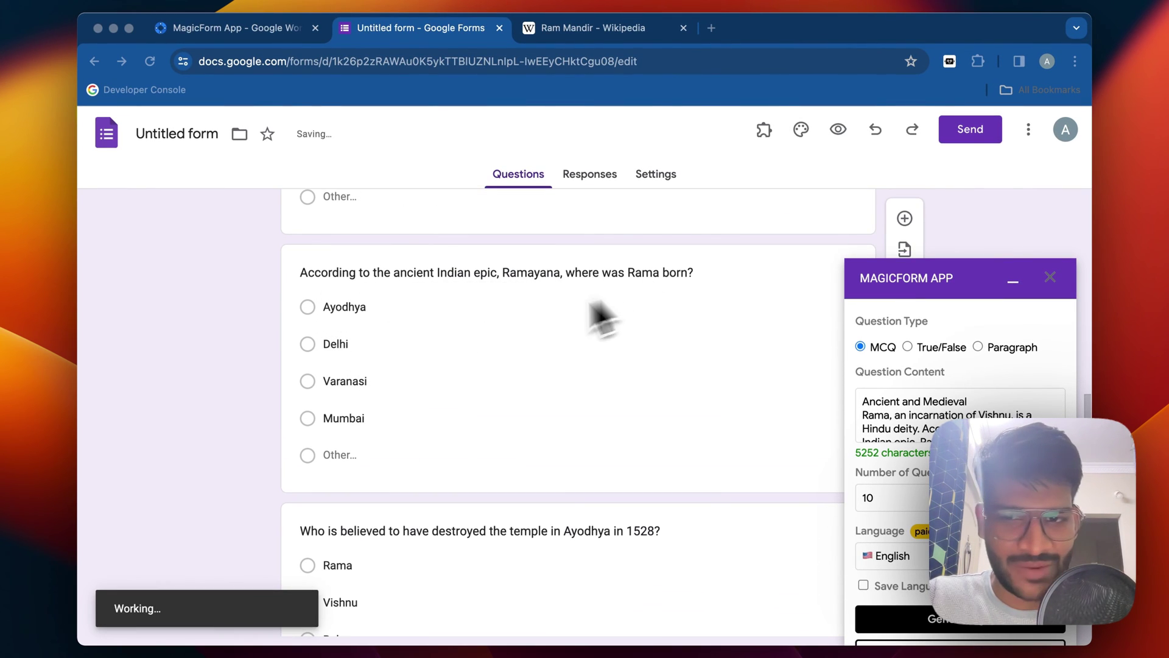
pyautogui.scroll(-1, 425, 411)
pyautogui.scroll(-2, 409, 418)
pyautogui.scroll(-3, 444, 393)
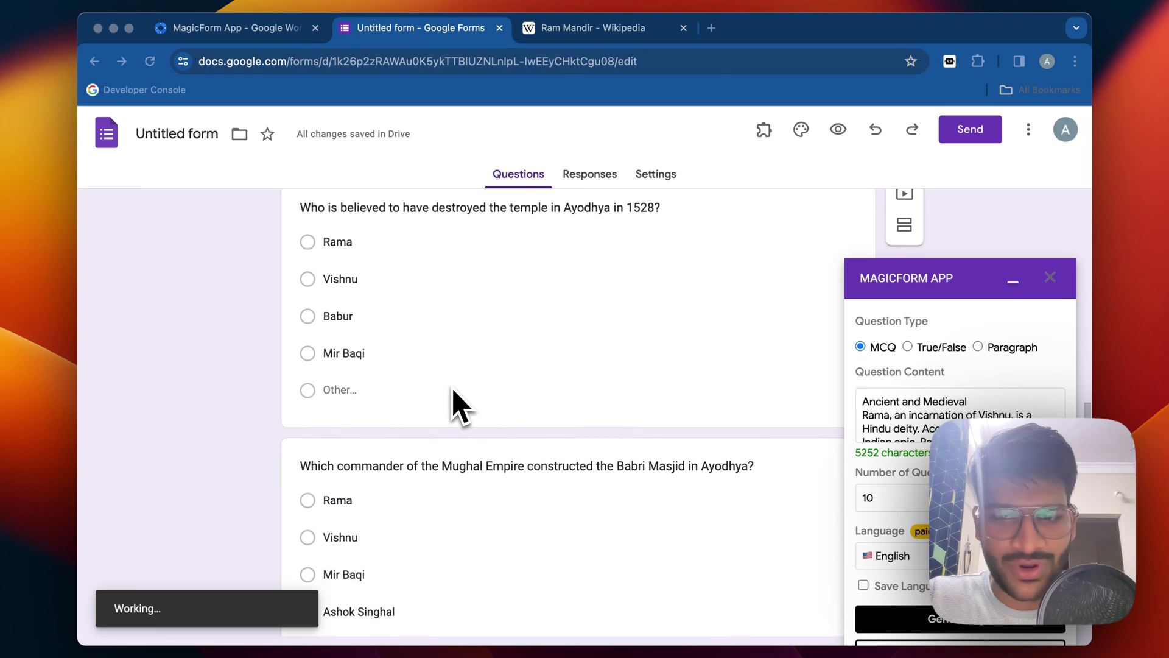
pyautogui.scroll(-3, 451, 392)
pyautogui.scroll(-3, 454, 393)
pyautogui.scroll(-1, 454, 391)
pyautogui.scroll(-10, 455, 402)
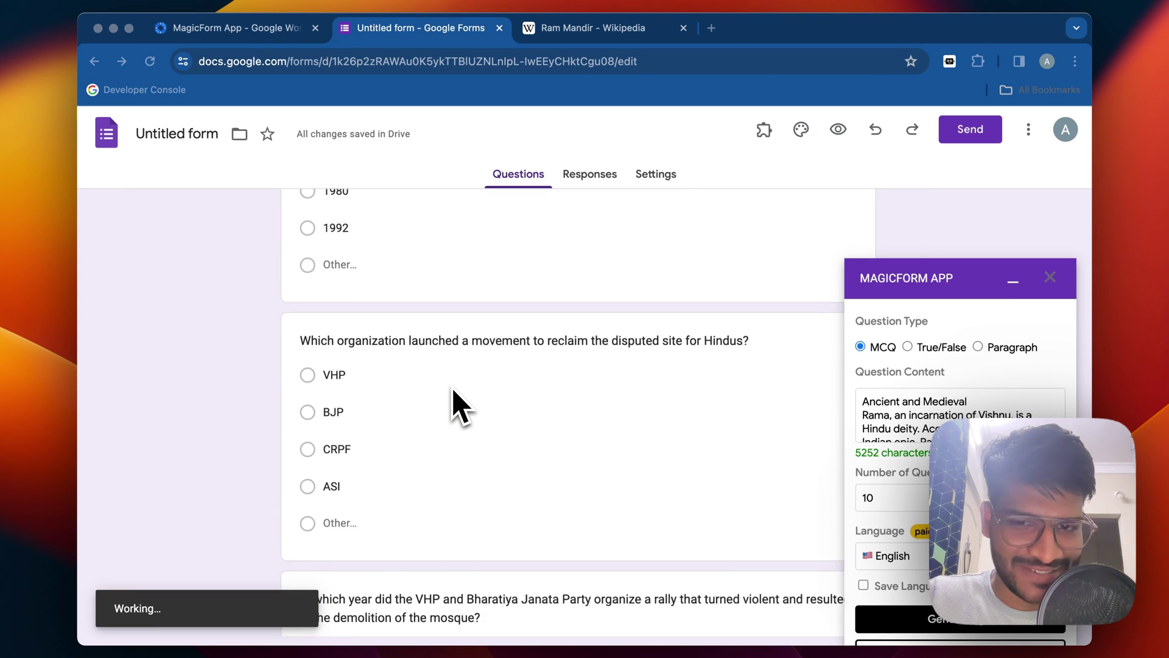
pyautogui.scroll(-2, 453, 402)
pyautogui.scroll(-8, 454, 402)
pyautogui.scroll(1, 454, 403)
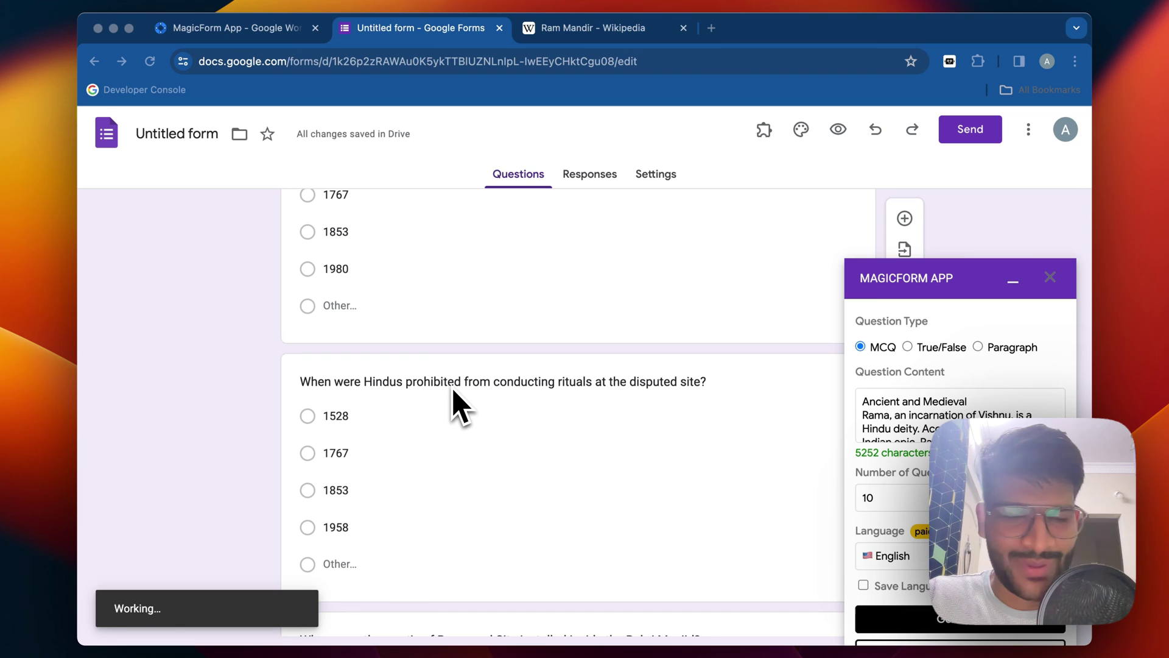
# Step: Switch to the MagicForm listing tab and go back to magicform.app
pyautogui.click(233, 28)
pyautogui.click(93, 60)
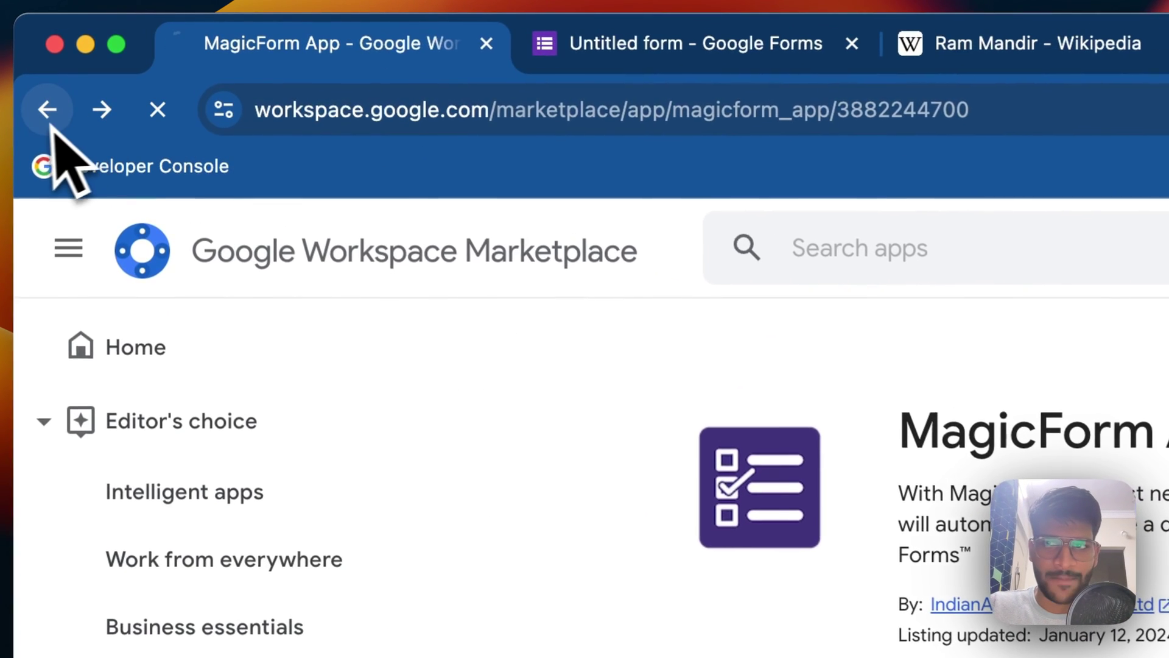